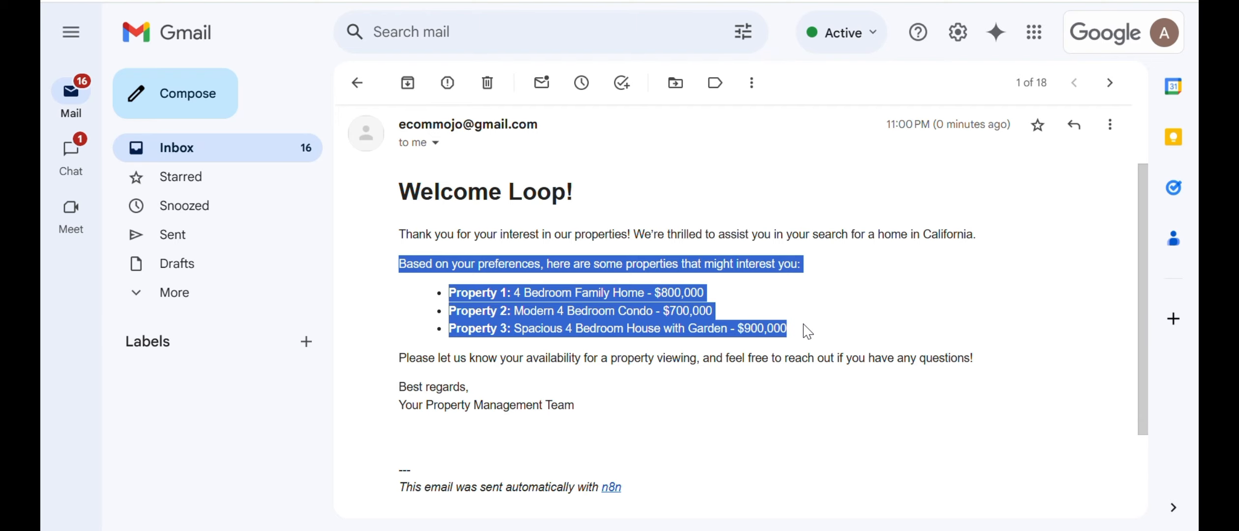
Review the property suggestions and viewing request in the welcome email, and start a reply with the scheduling tip dismissed.
left_click(808, 332)
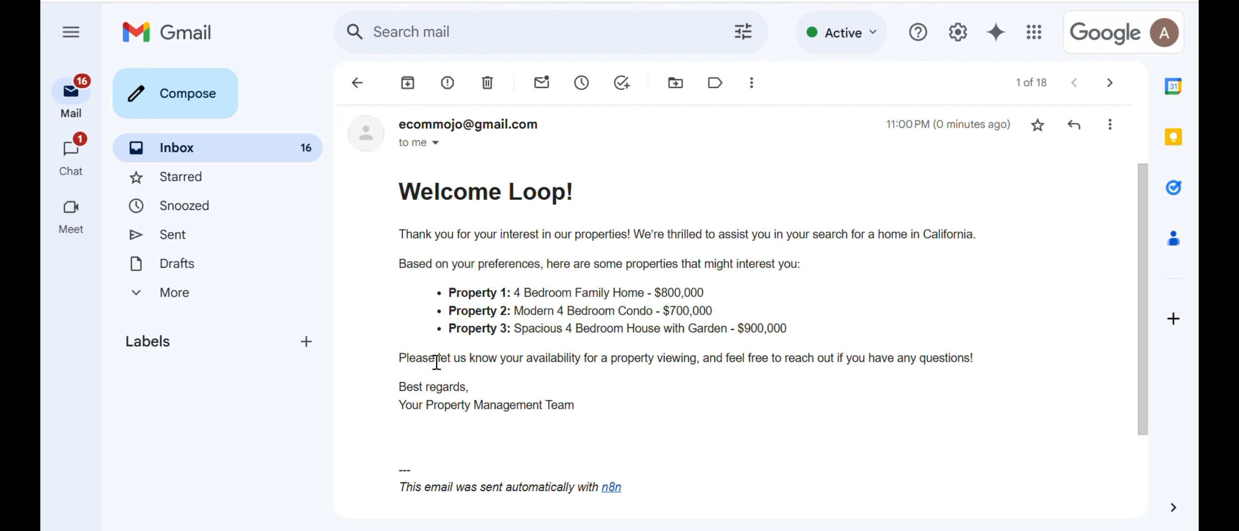
left_click_drag(400, 362, 888, 355)
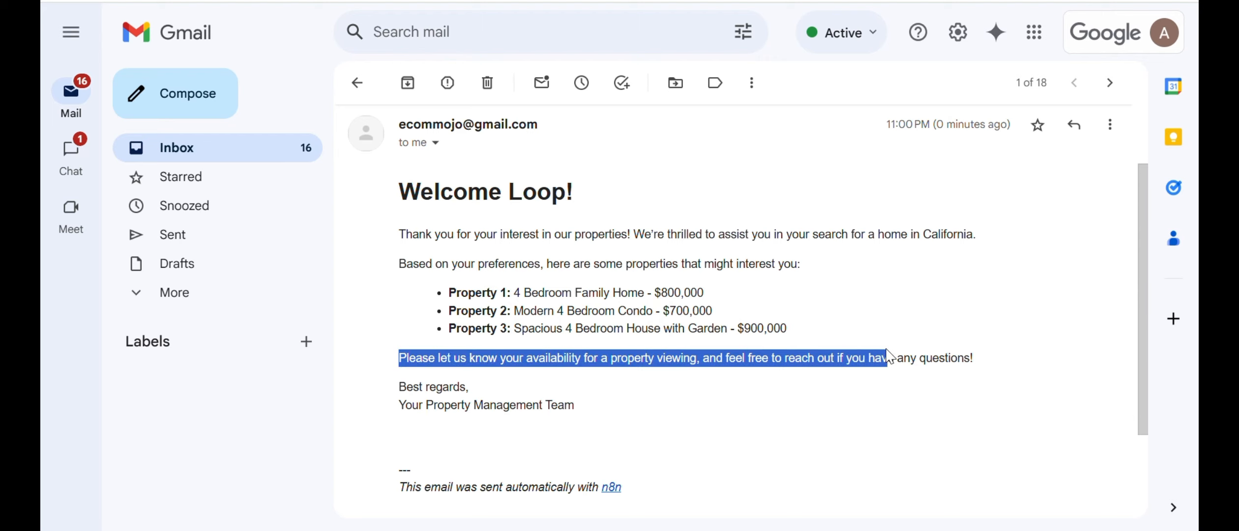
scroll(887, 339, "down", 3)
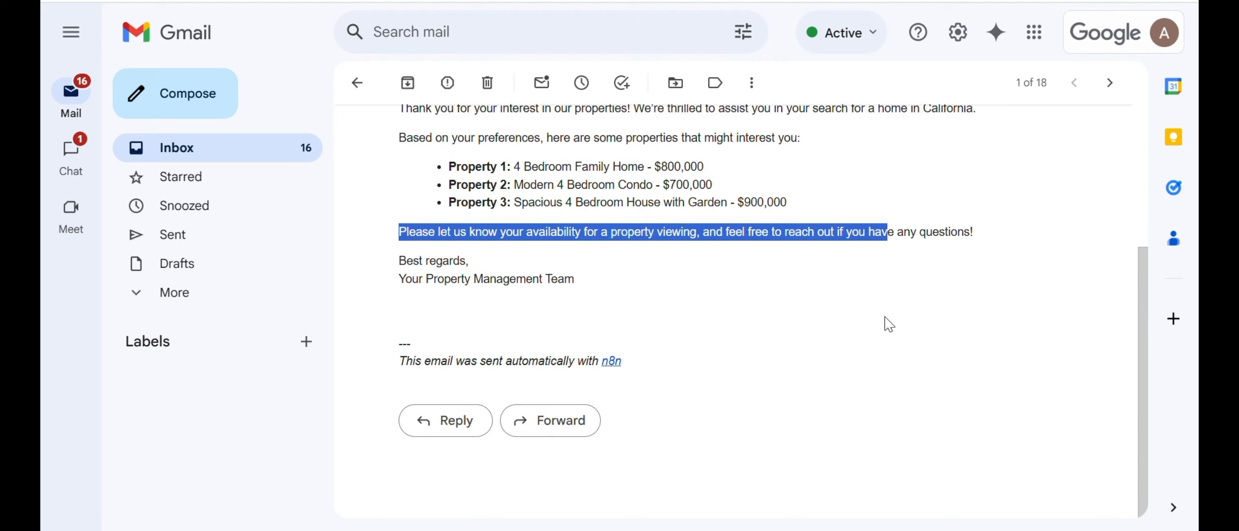
left_click(431, 422)
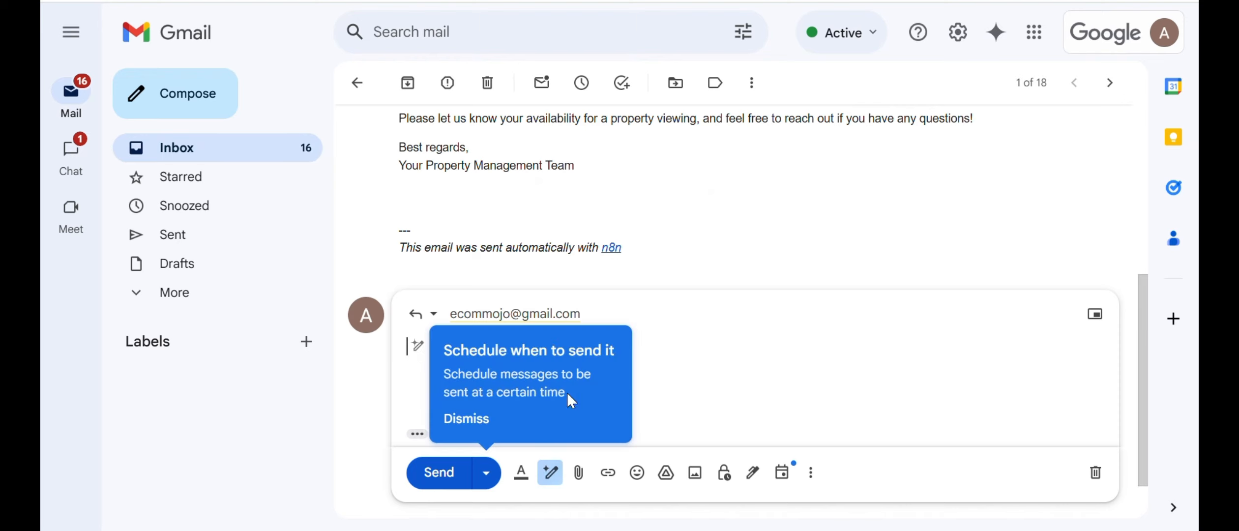
left_click(476, 409)
left_click(469, 346)
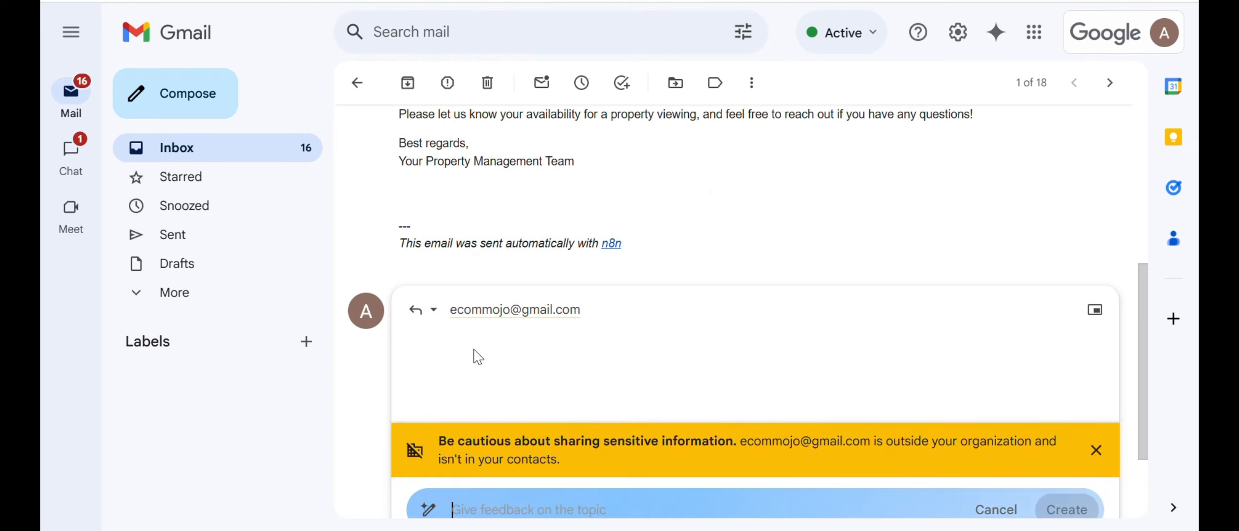
left_click(468, 346)
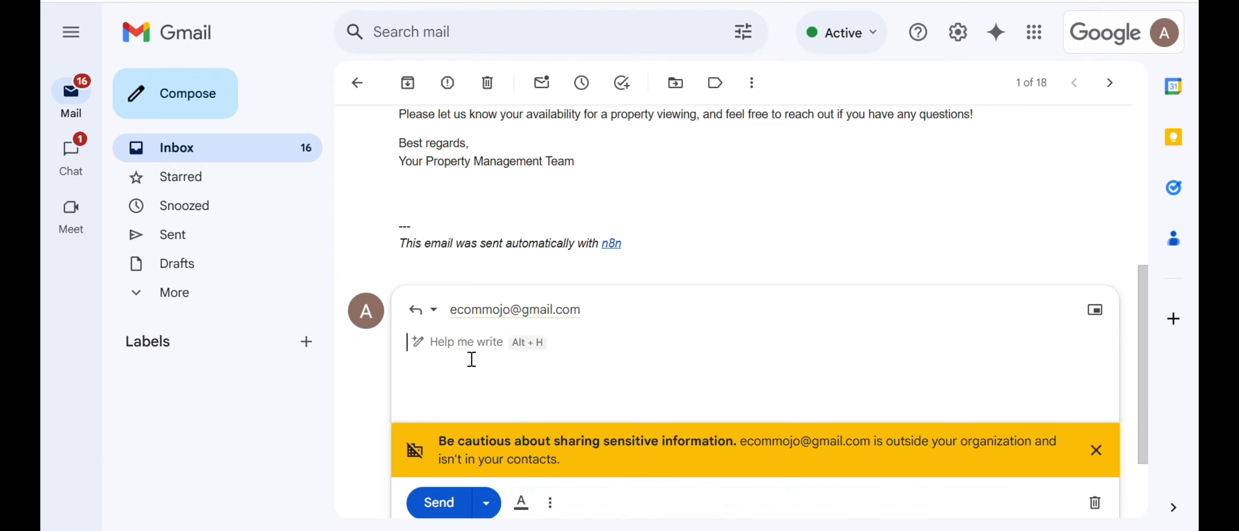
Write "I'm available for viewing today at 11:30 pm" in the reply and send it.
type("Im")
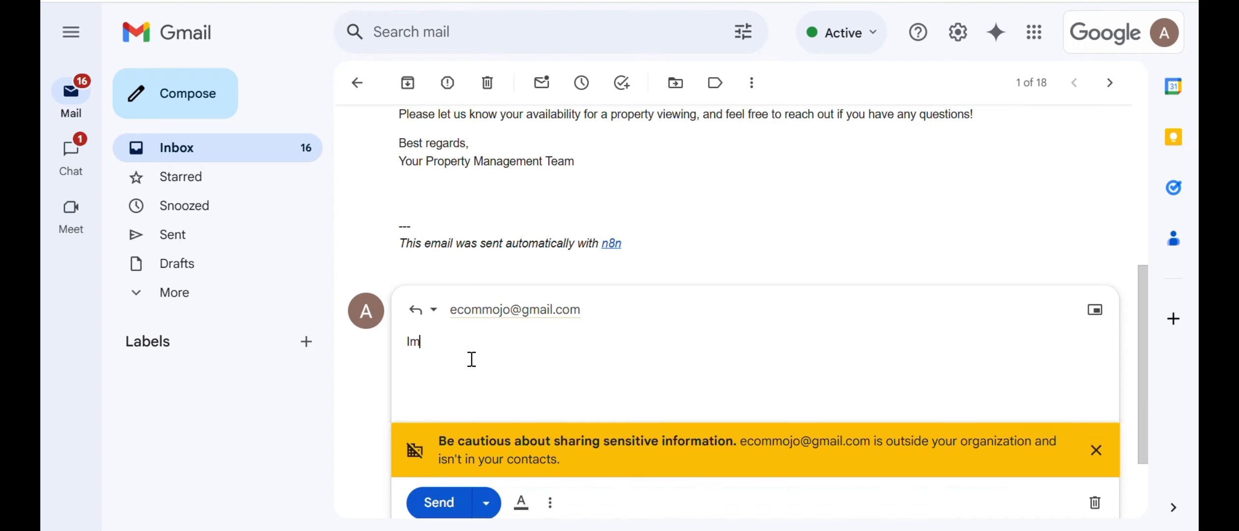
key("BackSpace")
type("'m available for viewing")
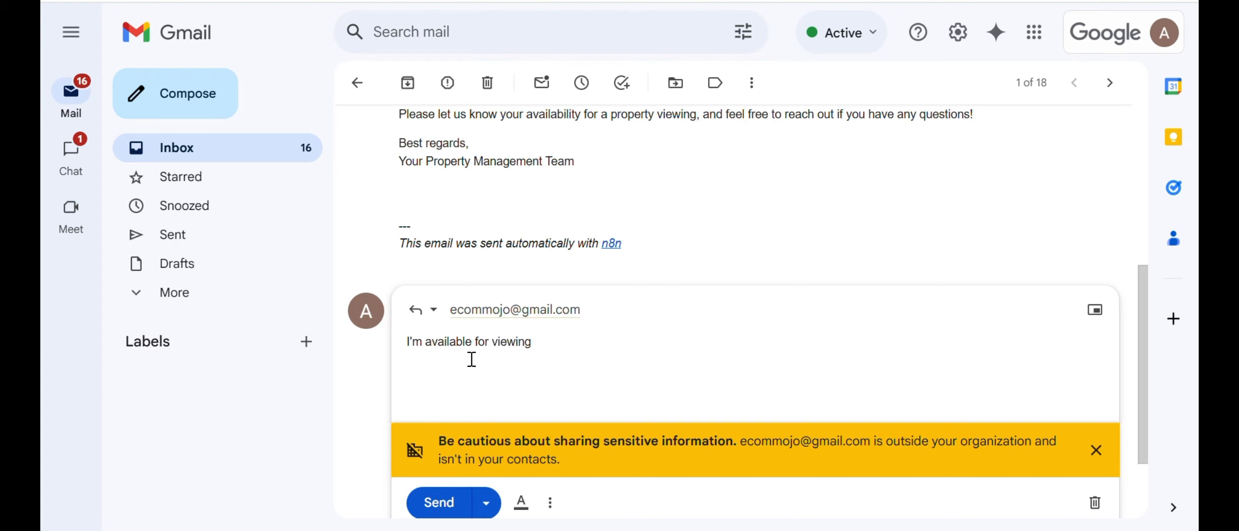
type(" today at 11:30 pm")
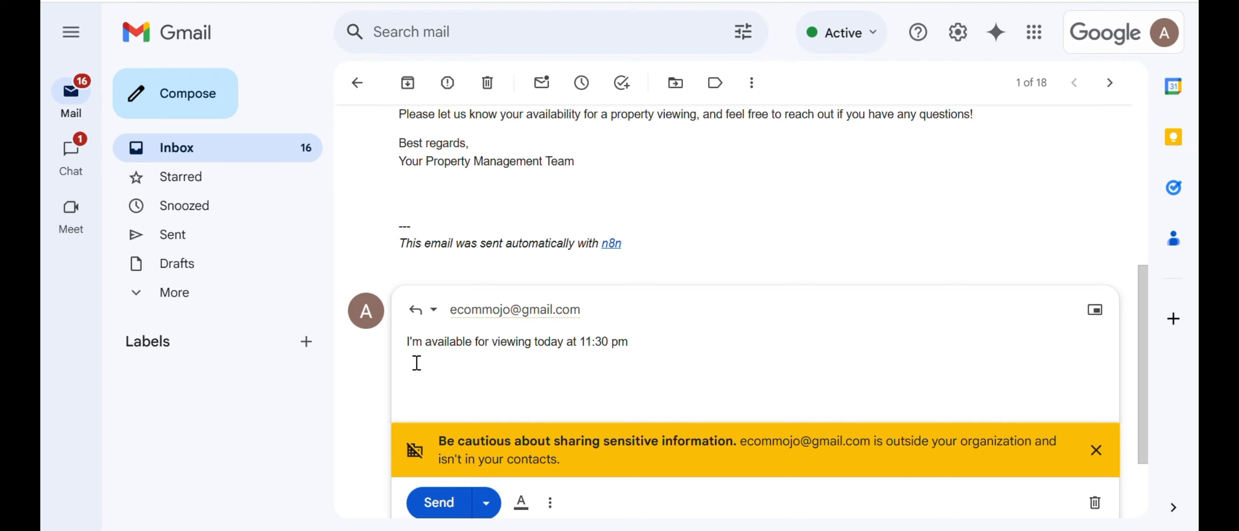
left_click(441, 502)
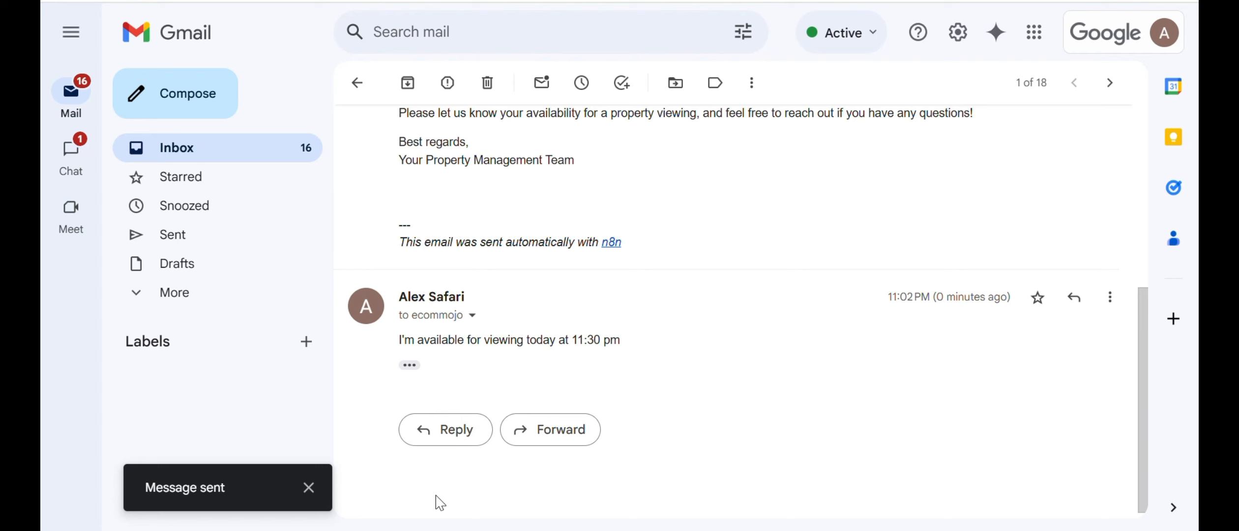
Switch to Google Calendar and check the details of the Friday, January 24 event at 11:30pm.
left_click(261, 152)
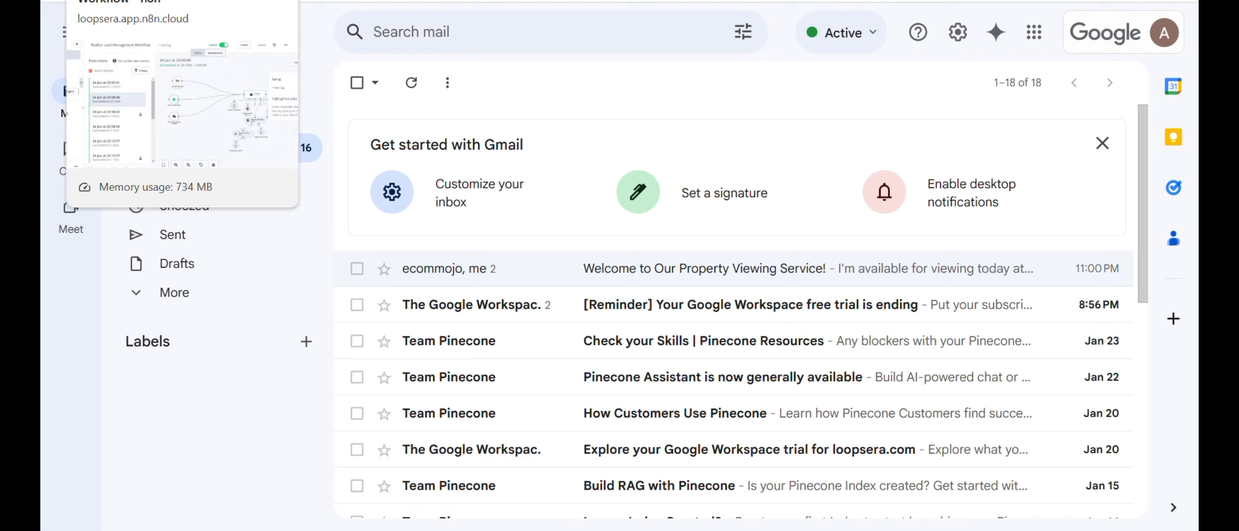
left_click(639, 1)
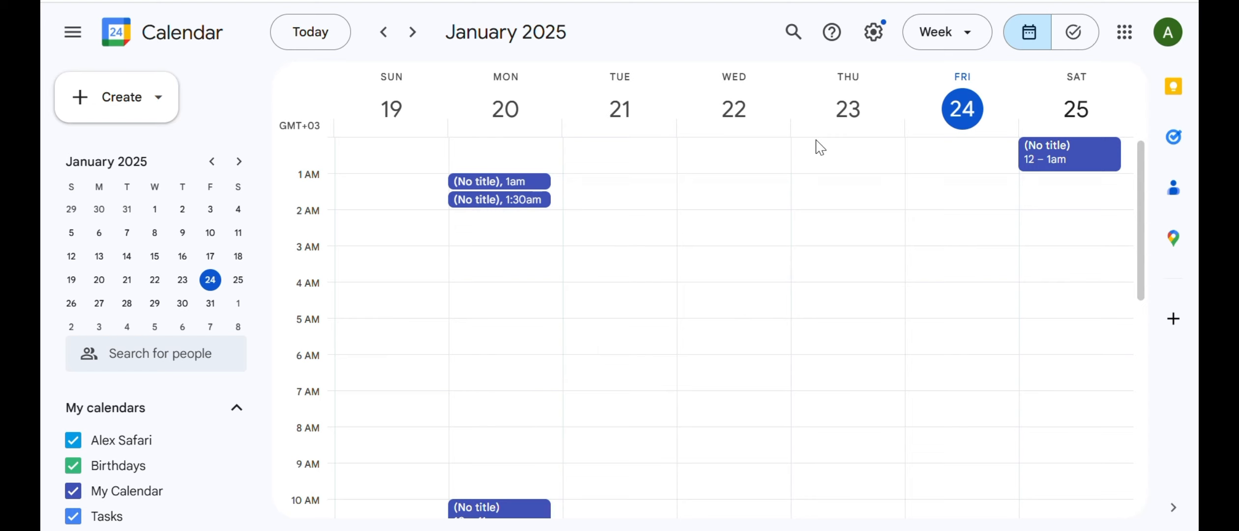
scroll(820, 146, "down", 5)
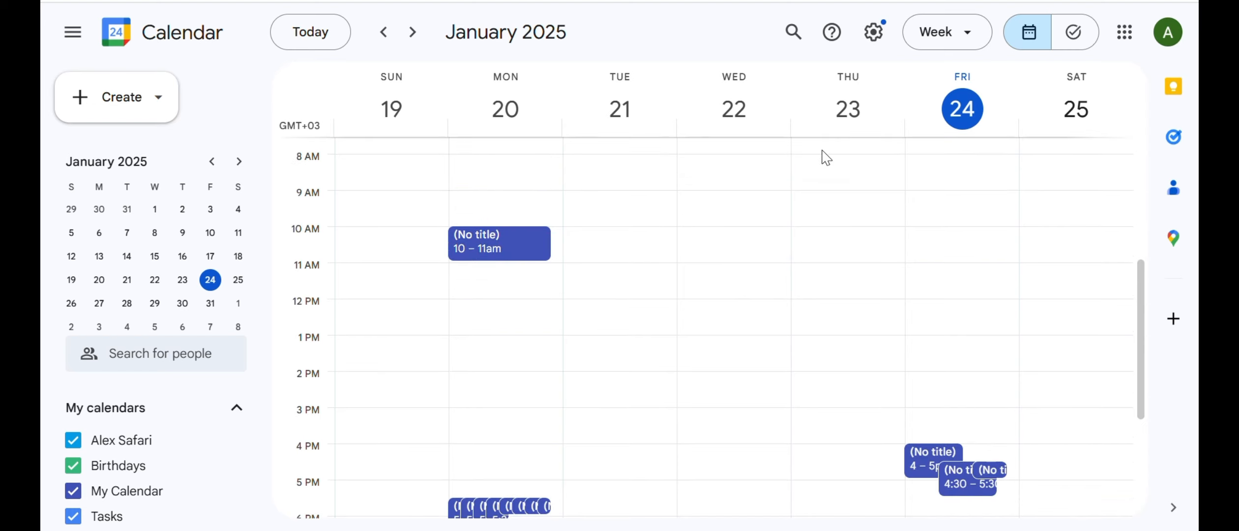
scroll(827, 158, "down", 4)
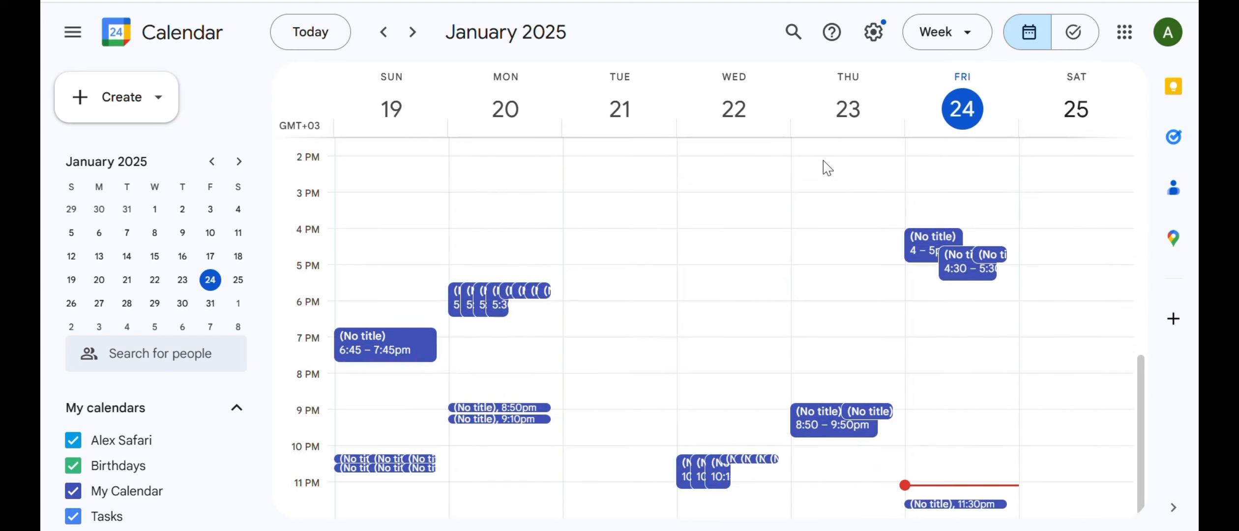
left_click(965, 505)
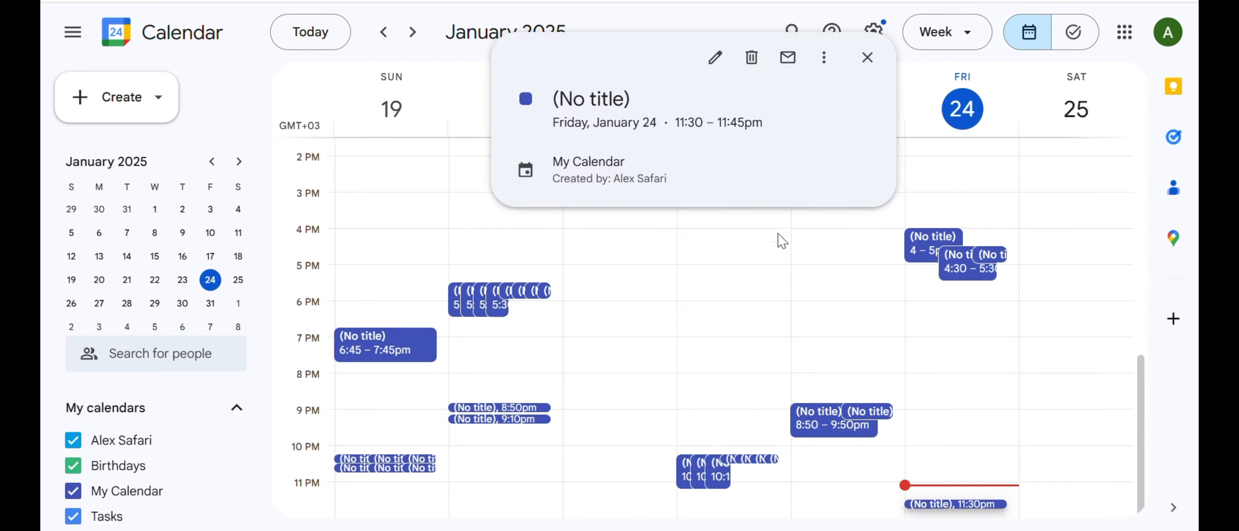
left_click(867, 58)
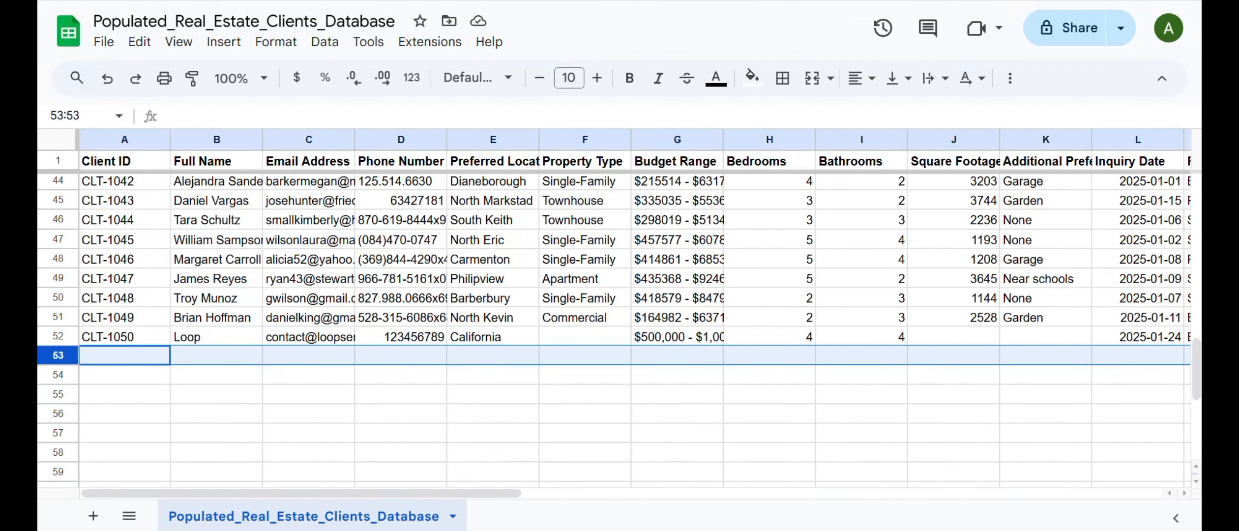
Switch to the Populated_Real_Estate_Clients_Database spreadsheet and examine the client record in row 52.
left_click(63, 336)
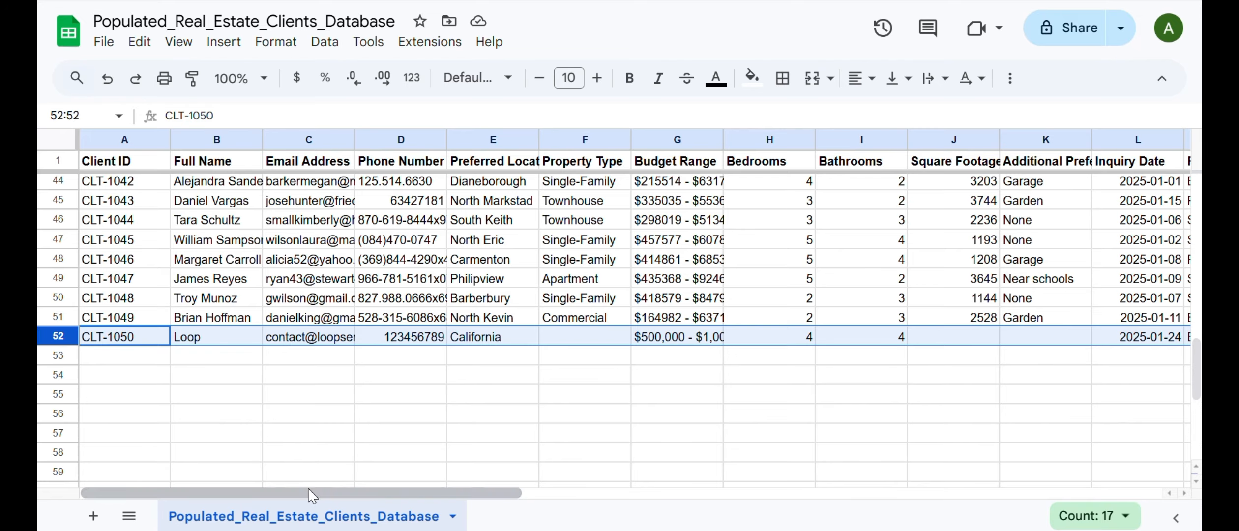
left_click_drag(309, 492, 271, 466)
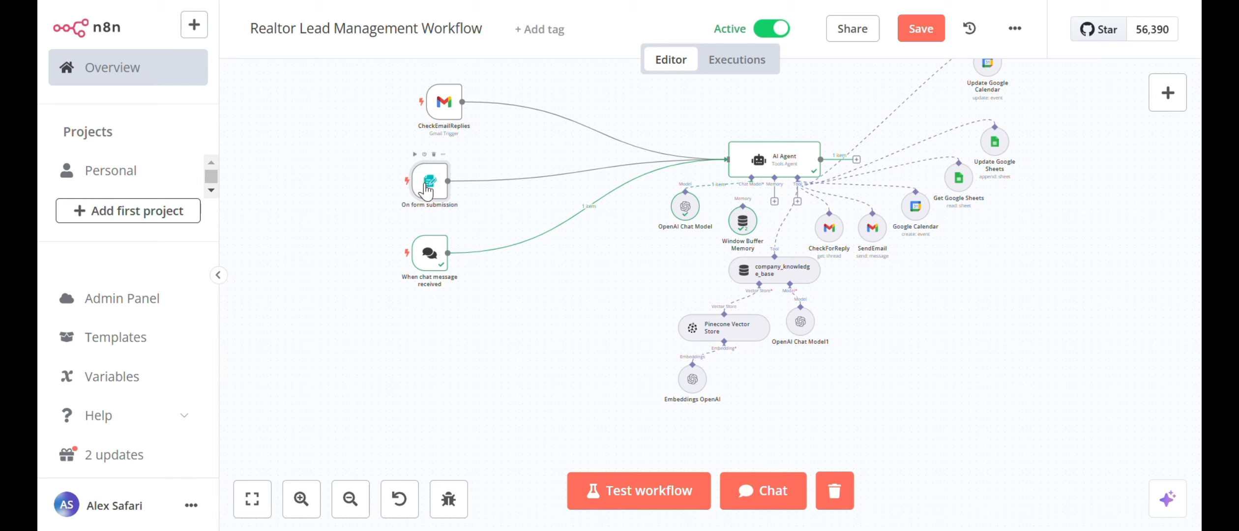
Open the On form submission node in n8n, show its production form URL and keep Authentication set to None.
double_click(427, 189)
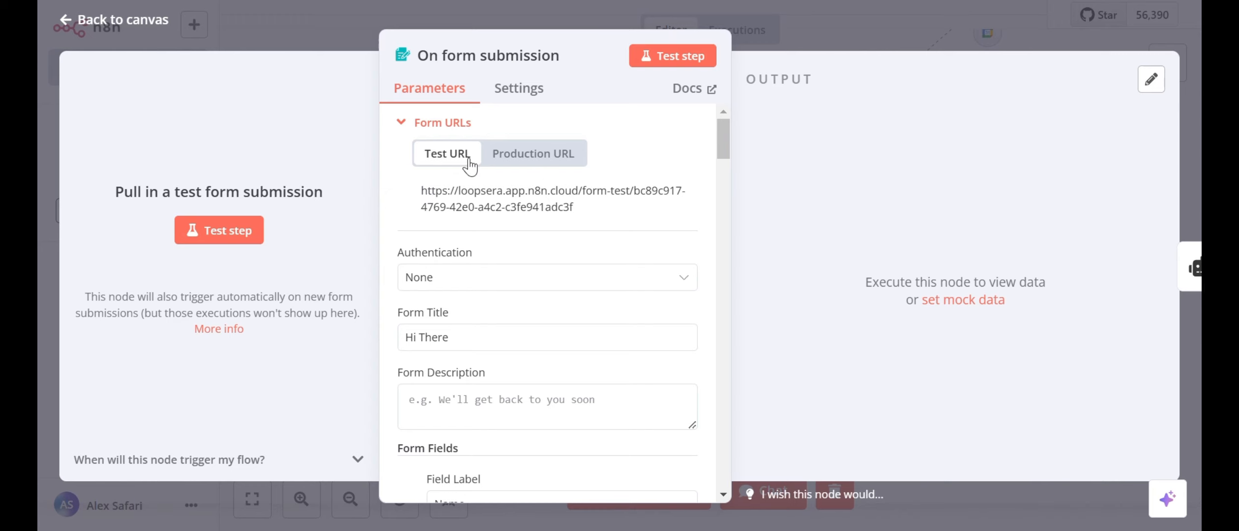
left_click(530, 158)
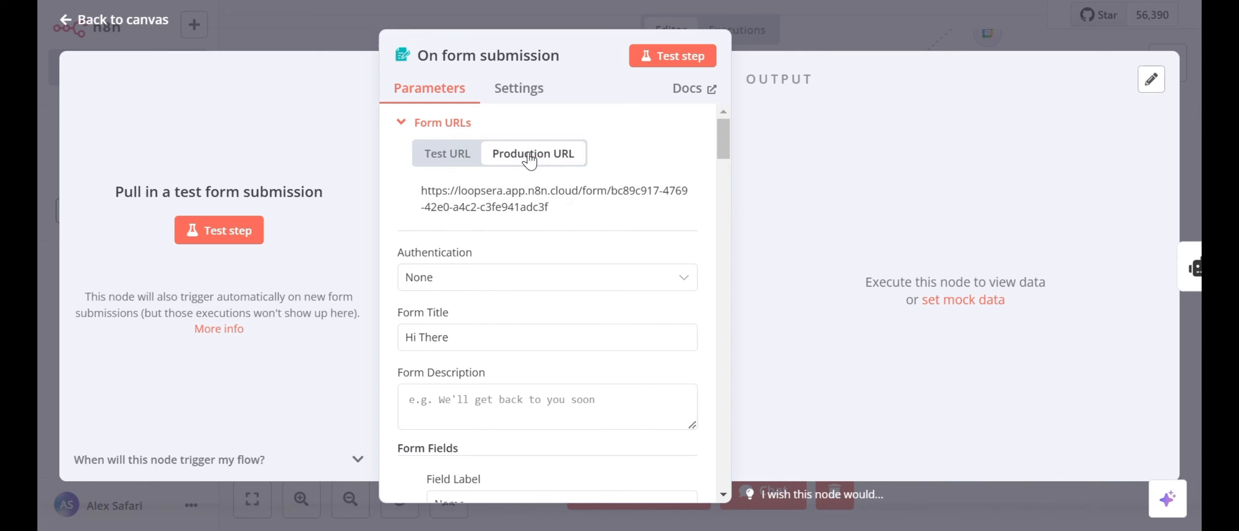
left_click(455, 158)
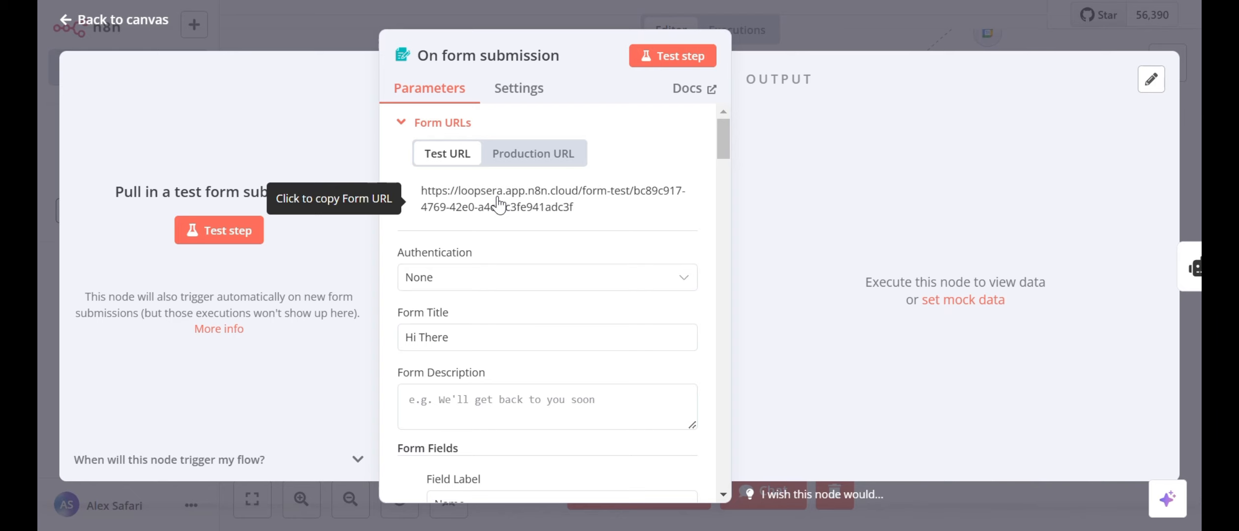
left_click(533, 153)
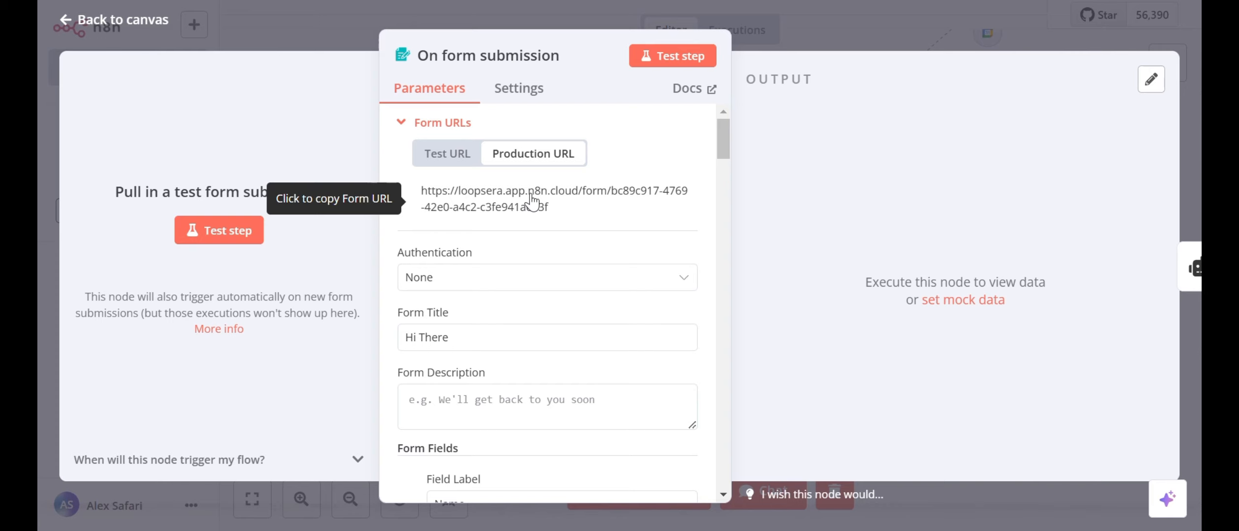
scroll(531, 199, "down", 2)
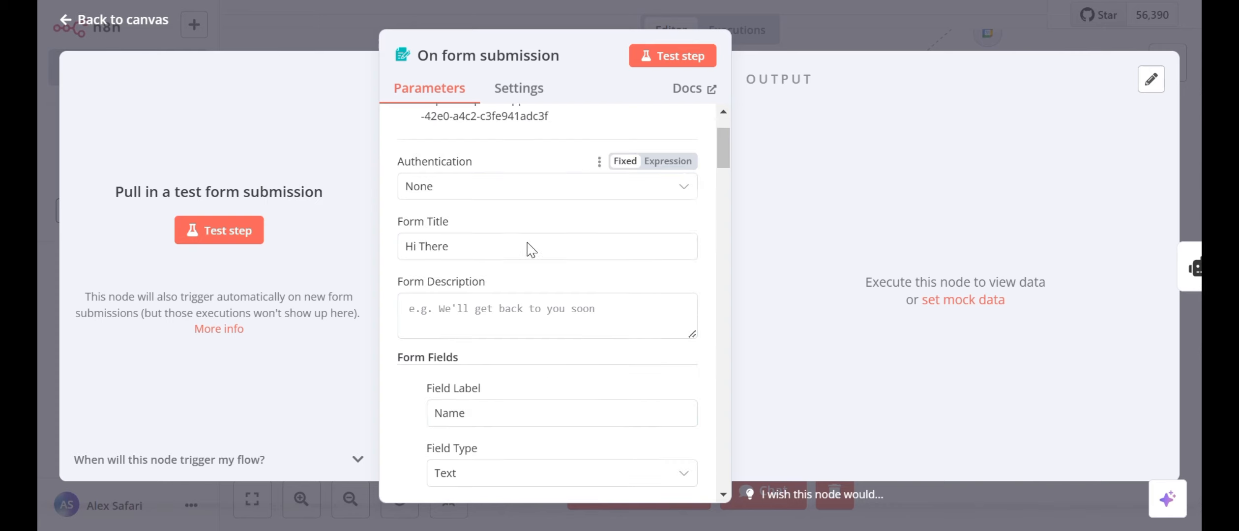
left_click(530, 195)
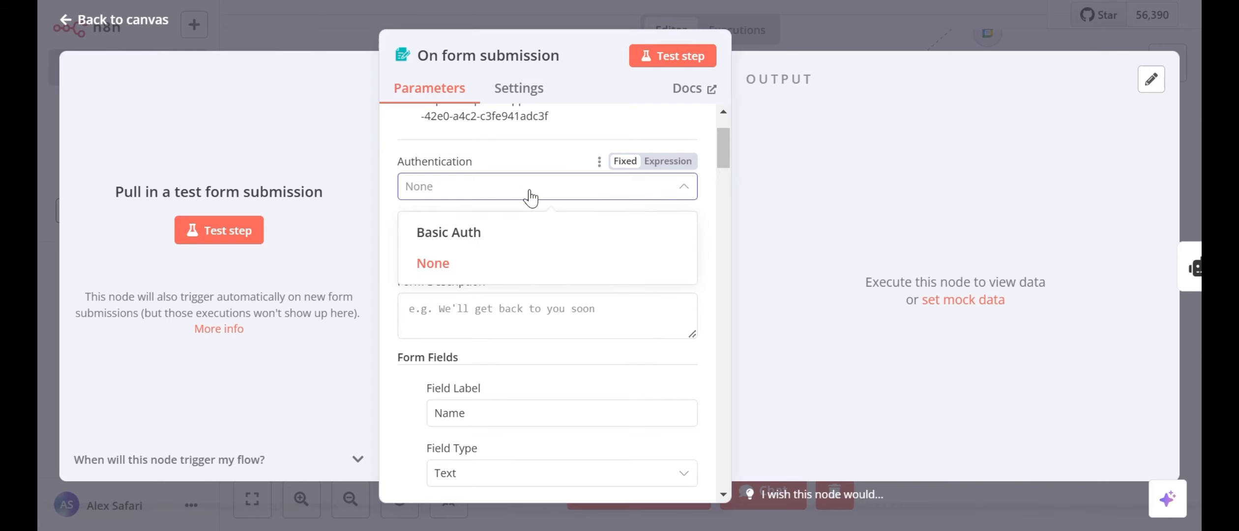
left_click(533, 267)
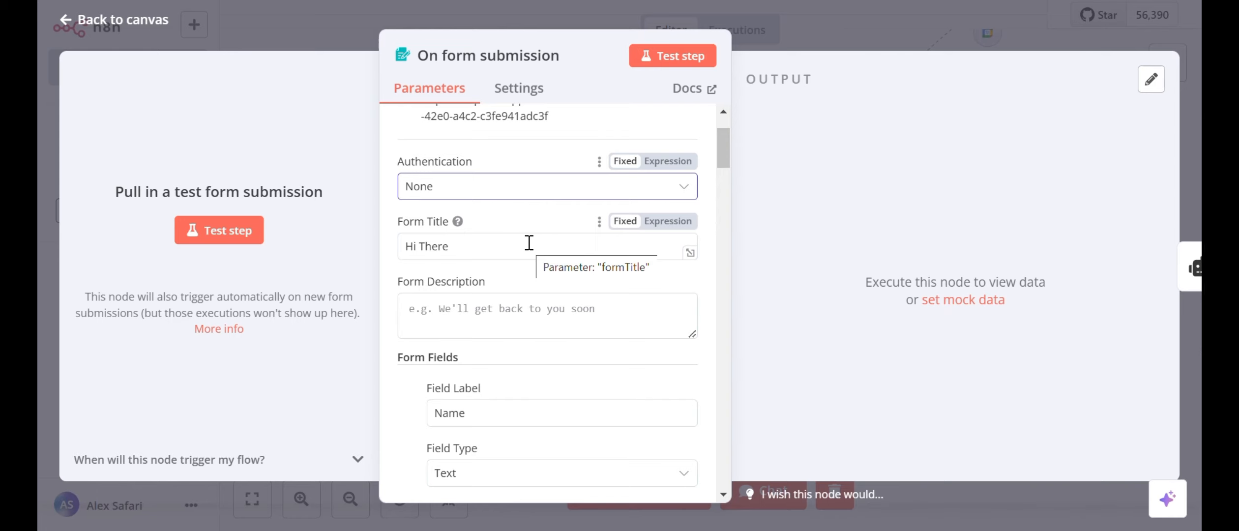
Set the form title of the On form submission node to "Property Inquiry Form".
scroll(529, 242, "down", 2)
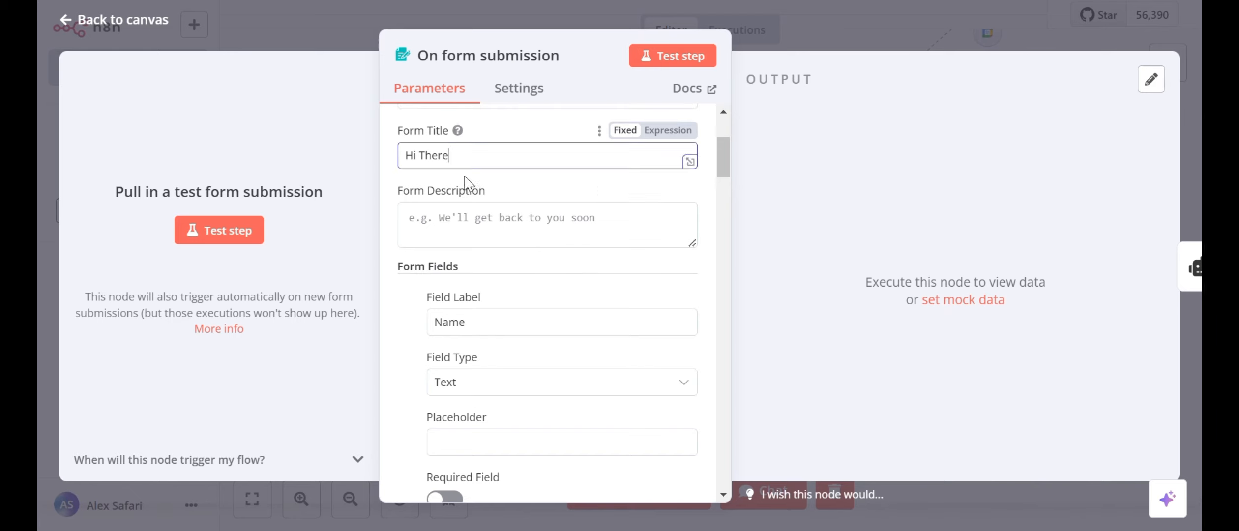
left_click_drag(455, 156, 403, 187)
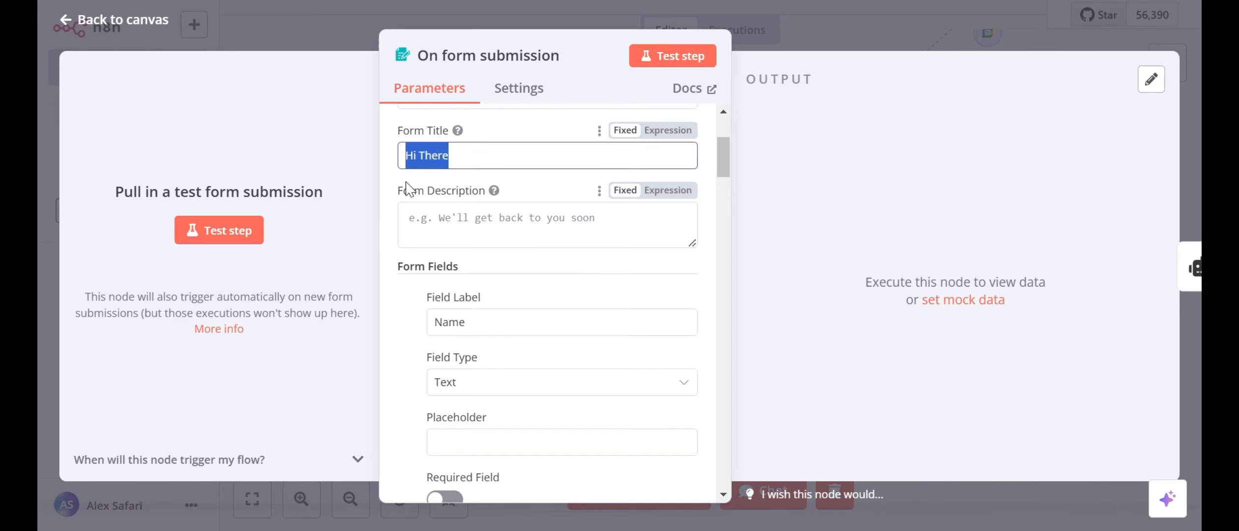
type("Prope")
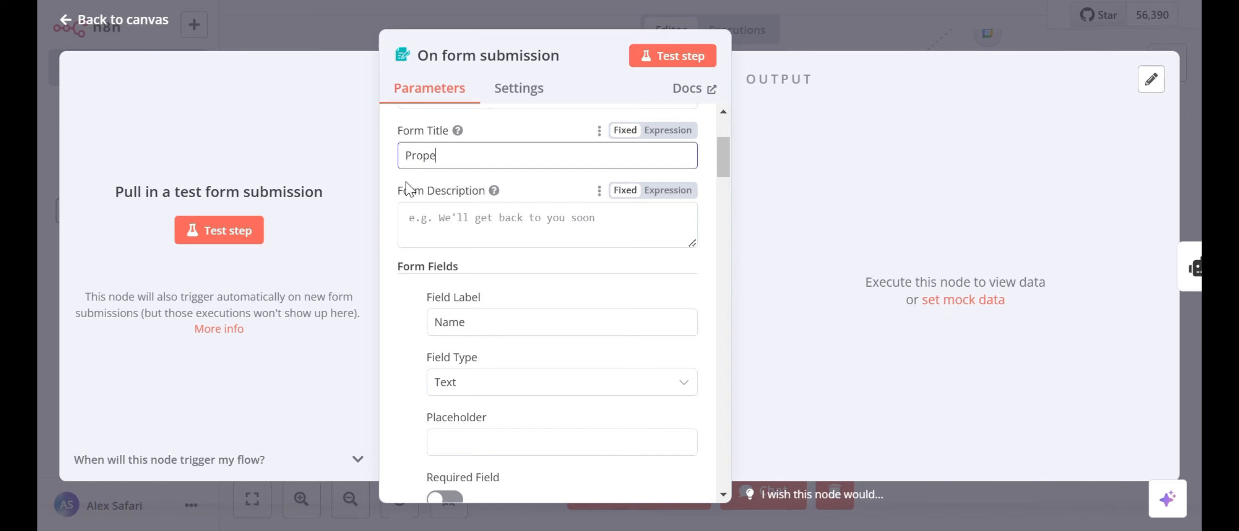
type("rty Inquiry Form")
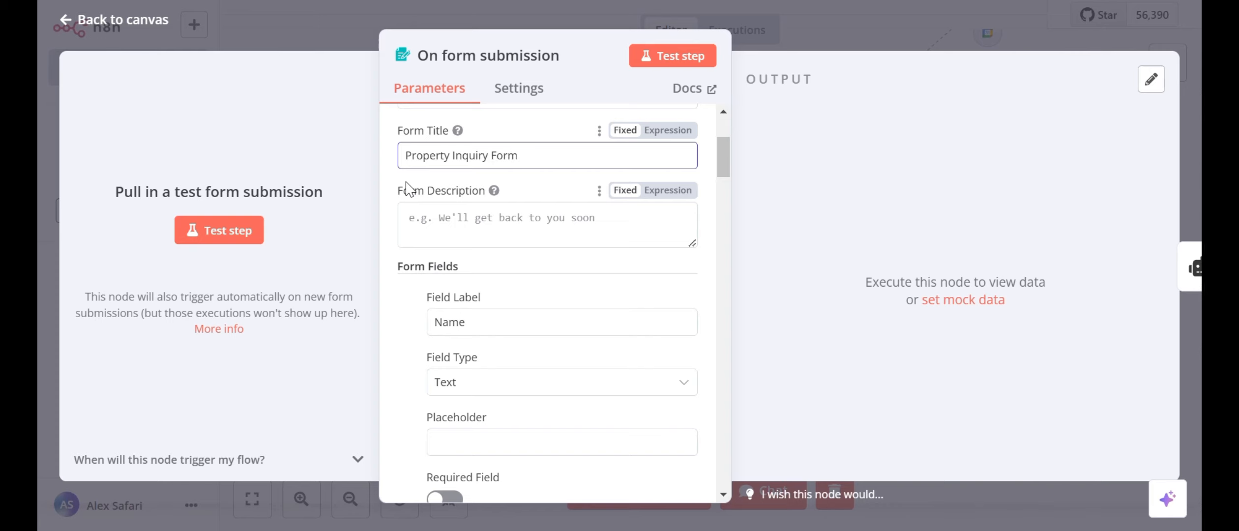
Examine the form description and the form fields of the On form submission node, from Name and Email through to Additional Preferences.
left_click(432, 220)
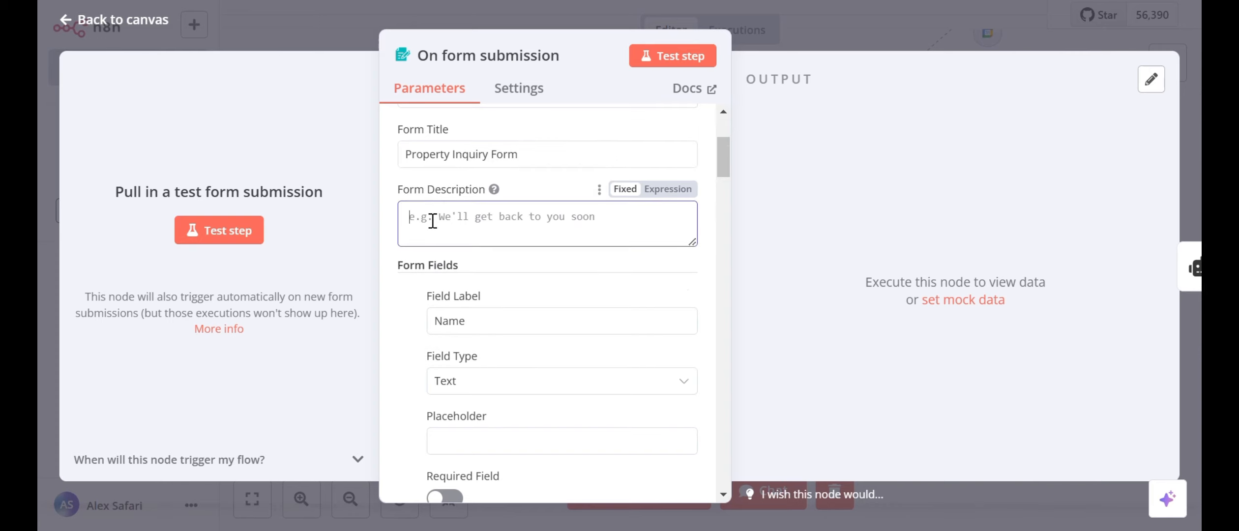
scroll(435, 226, "down", 2)
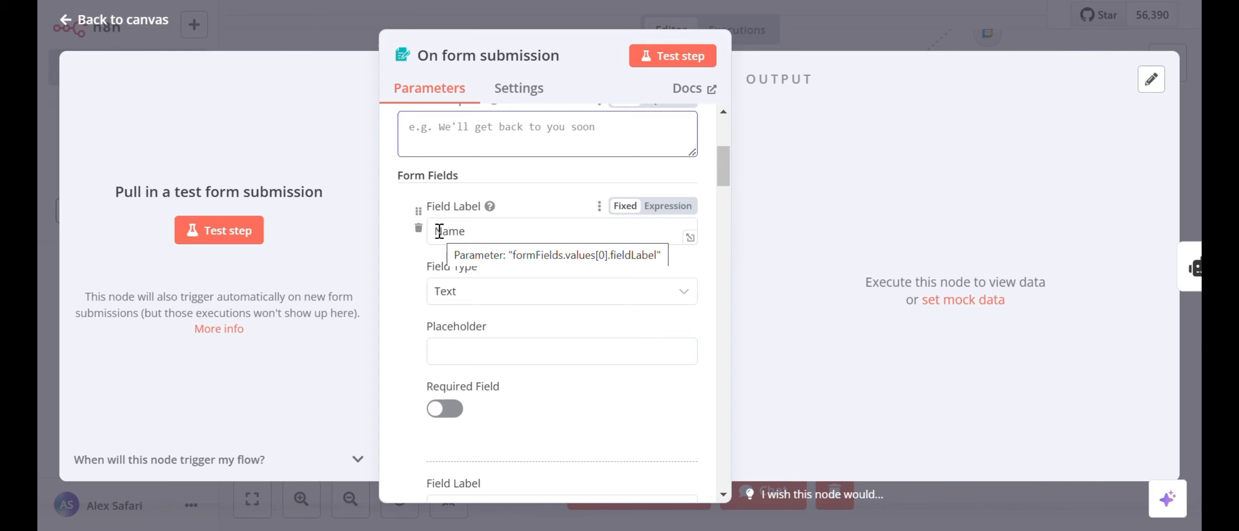
scroll(439, 231, "down", 2)
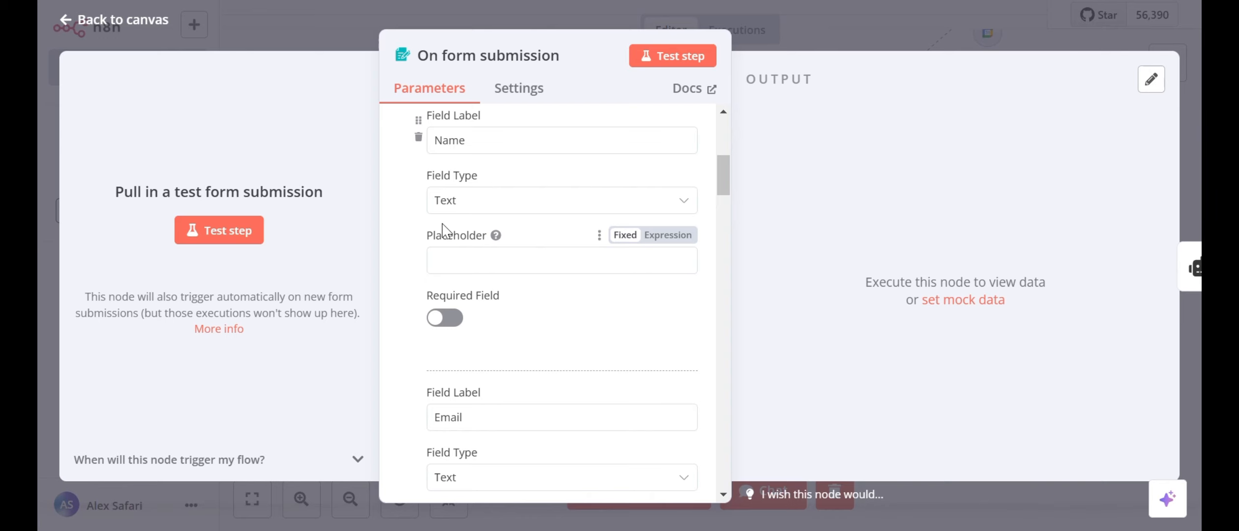
scroll(442, 230, "down", 6)
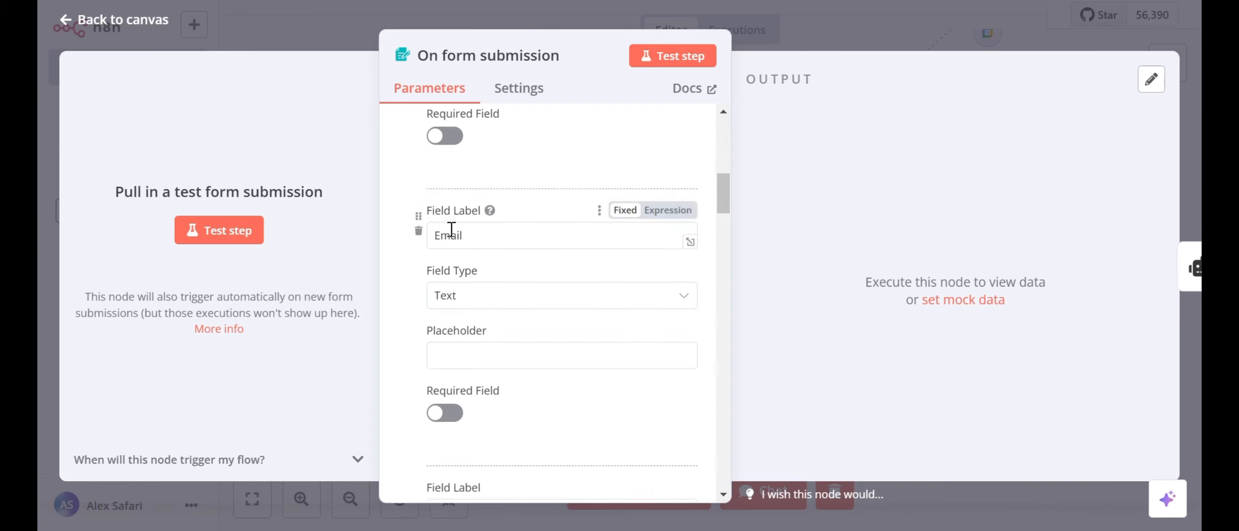
scroll(451, 231, "down", 4)
scroll(452, 236, "down", 5)
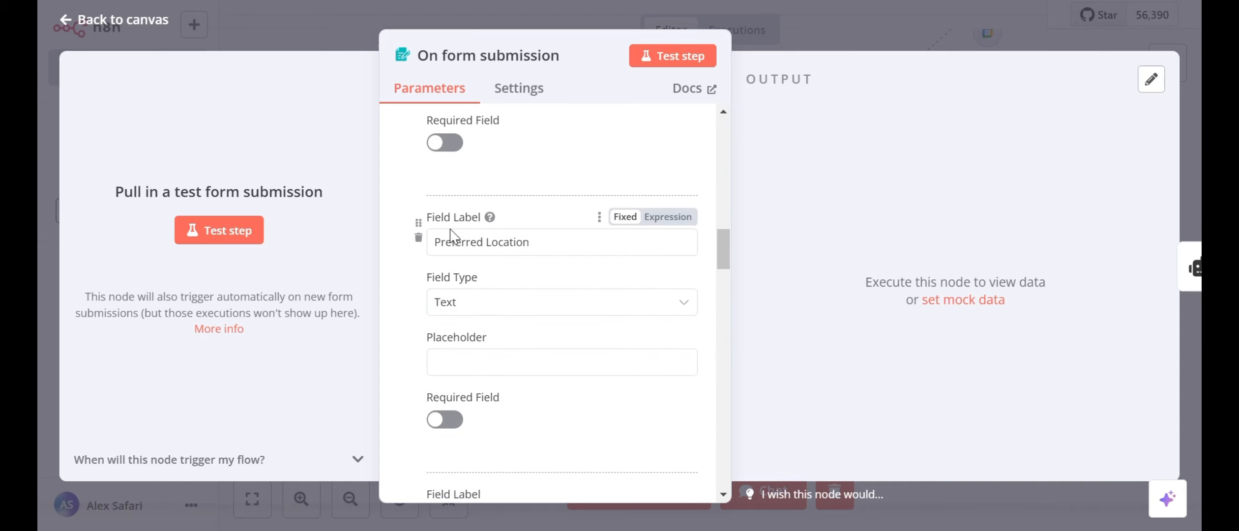
scroll(451, 235, "down", 5)
scroll(451, 235, "down", 8)
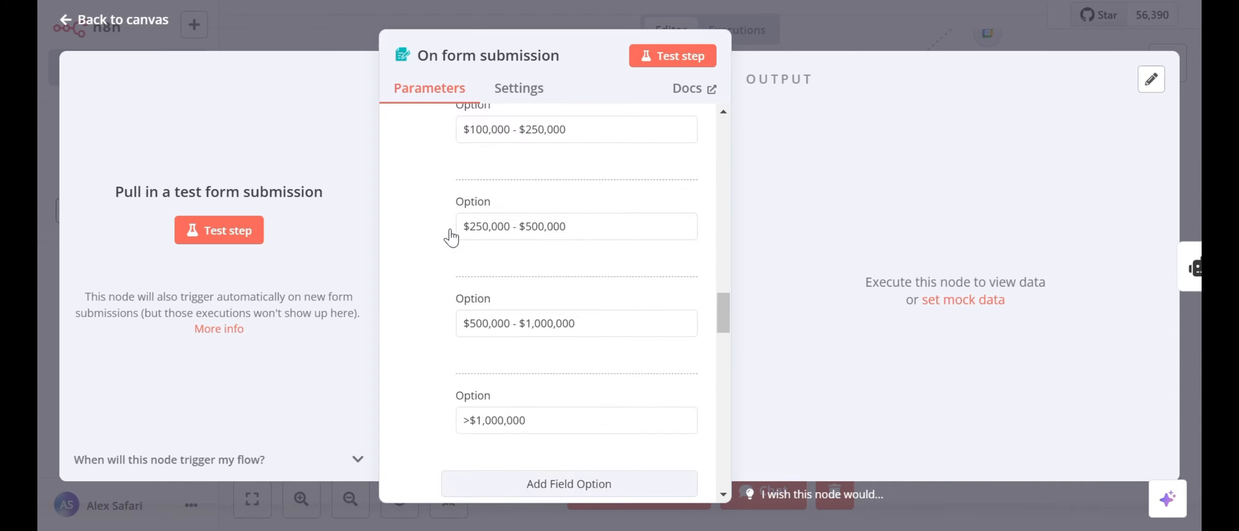
scroll(452, 237, "down", 5)
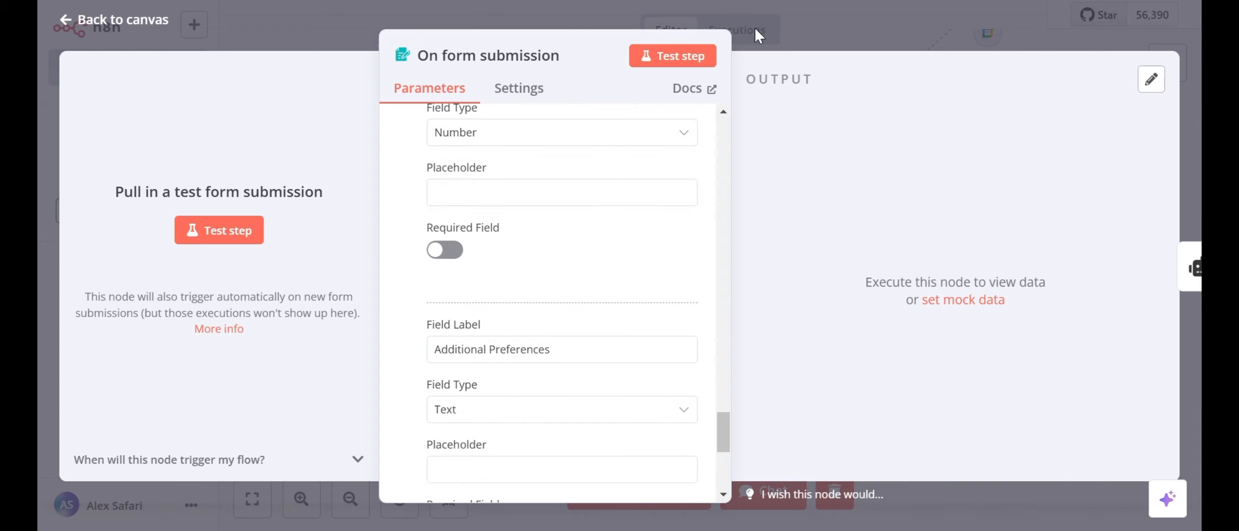
Review the Bedrooms field and the price range options again, and return to the workflow canvas.
mouse_move(541, 233)
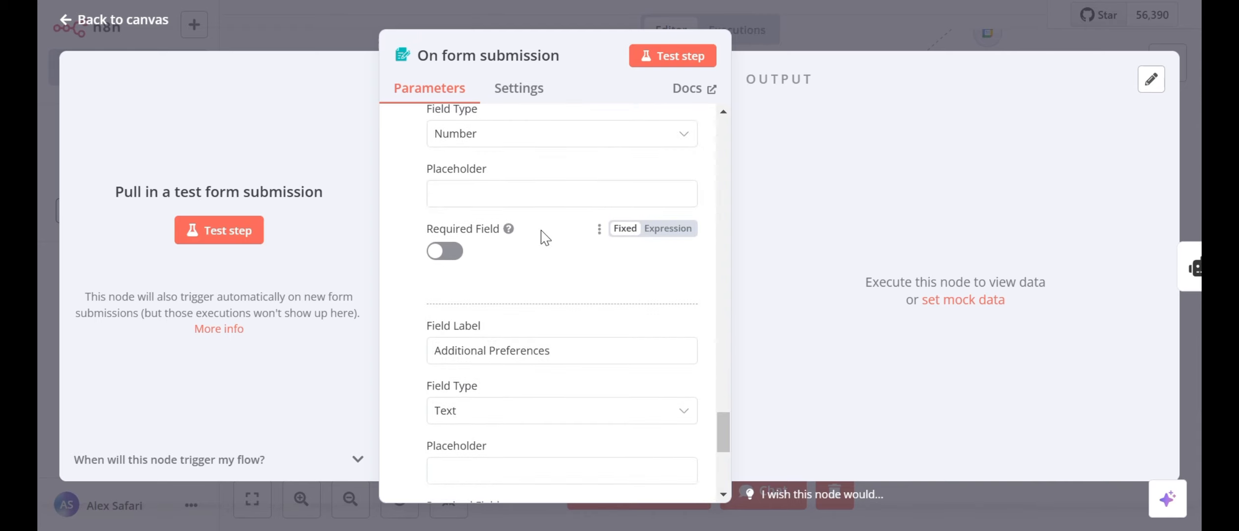
scroll(545, 237, "up", 10)
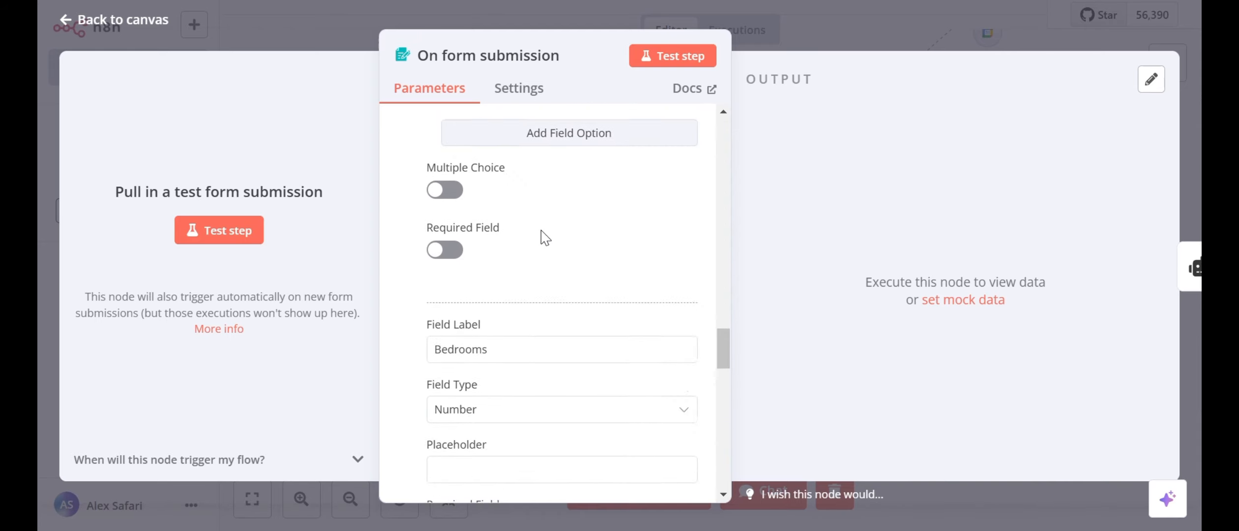
scroll(541, 229, "up", 5)
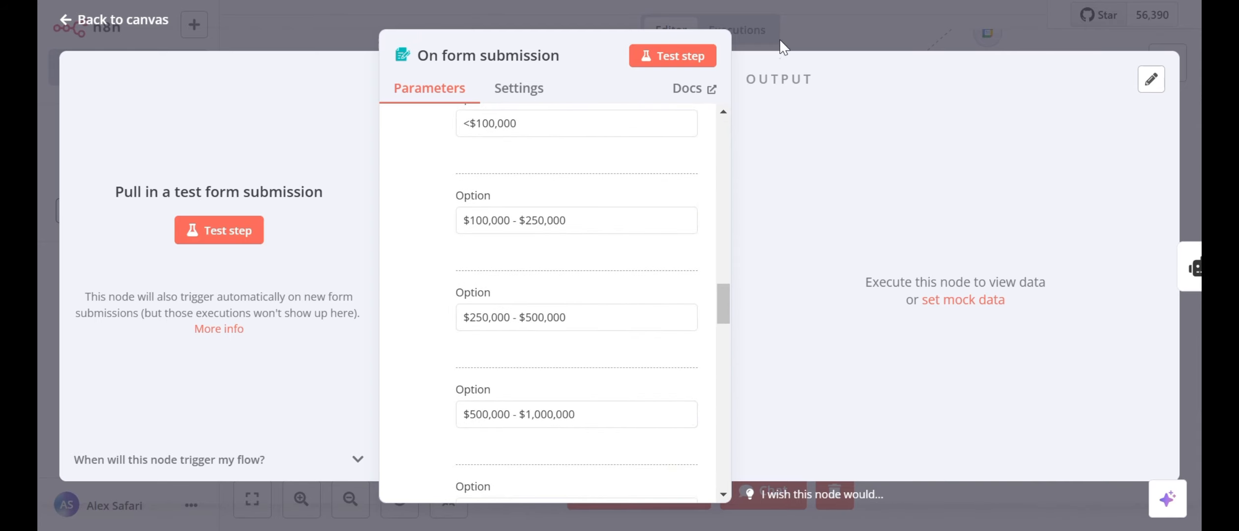
left_click(794, 23)
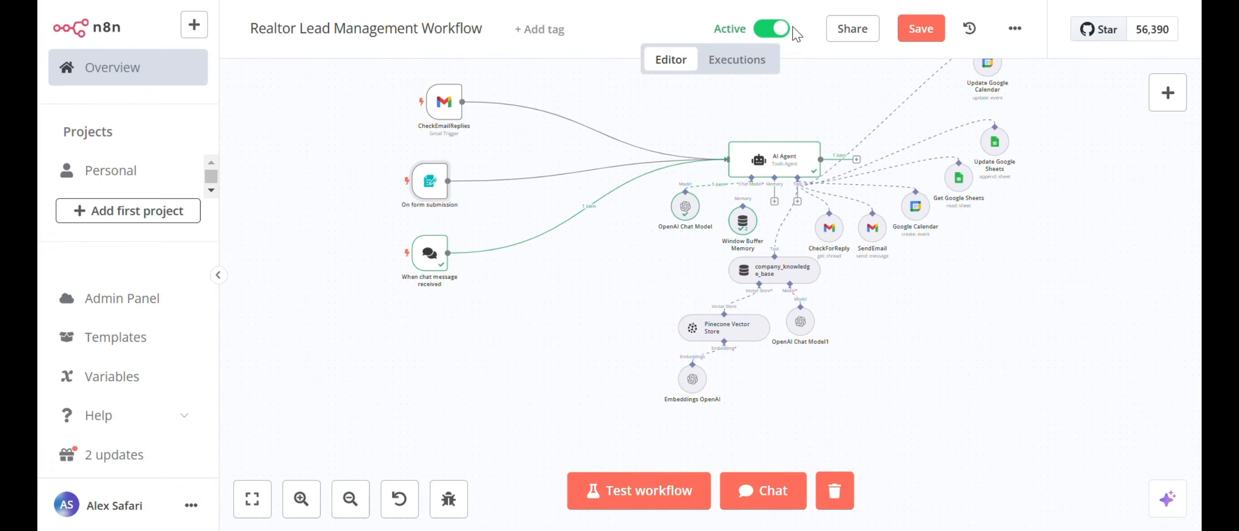
Open the AI Agent node, check its agent type, prompt source and text expressions, and return to the canvas.
mouse_move(457, 191)
scroll(773, 173, "down", 1)
double_click(774, 131)
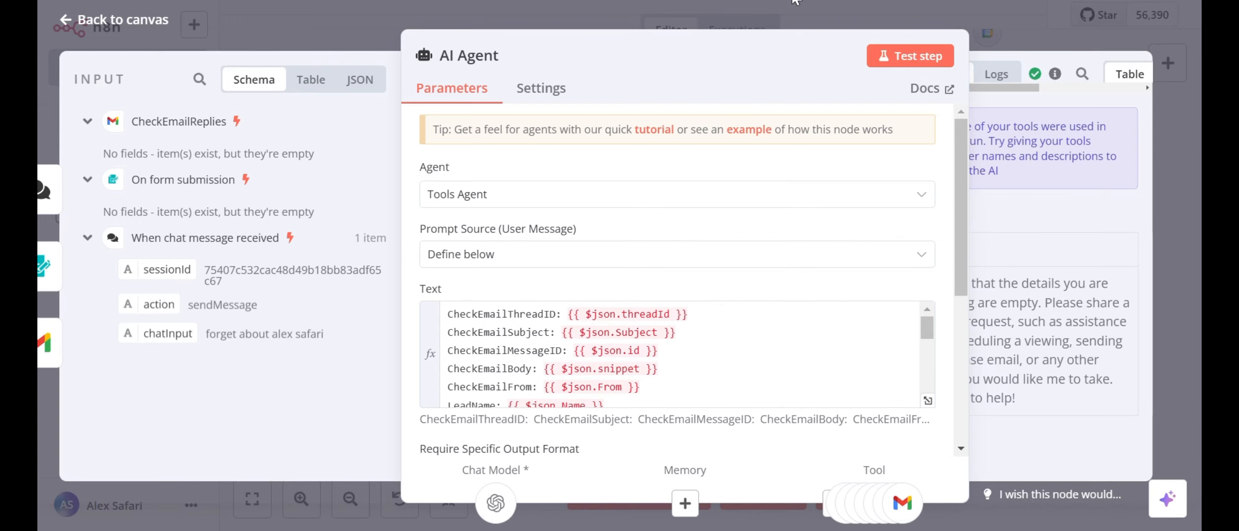
left_click(785, 15)
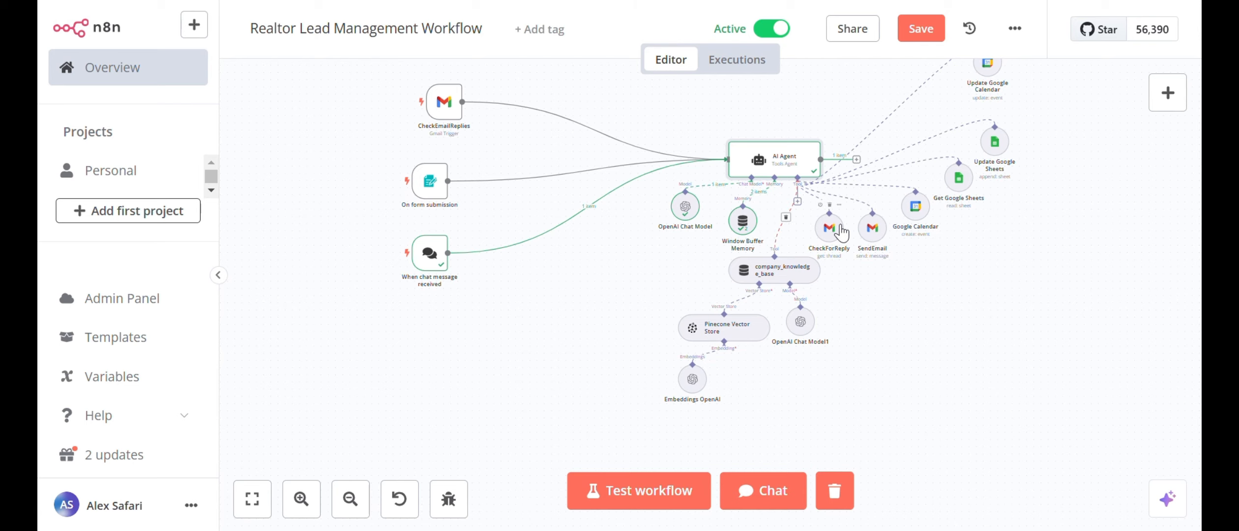
Move the Update Google Calendar node down beside the Update Google Sheets node on the canvas.
scroll(977, 214, "up", 2)
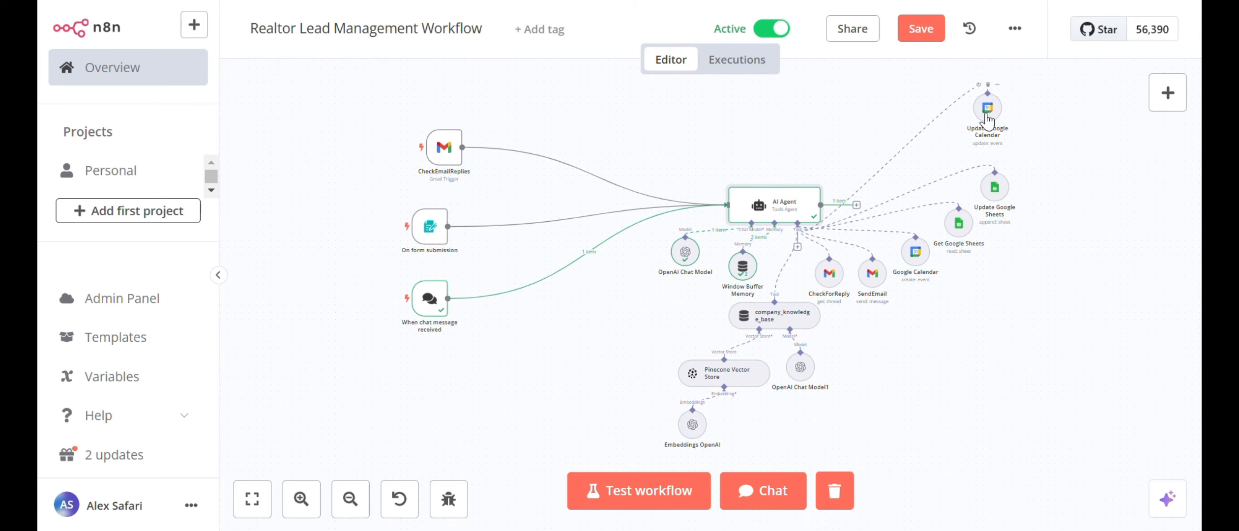
left_click_drag(987, 120, 1030, 164)
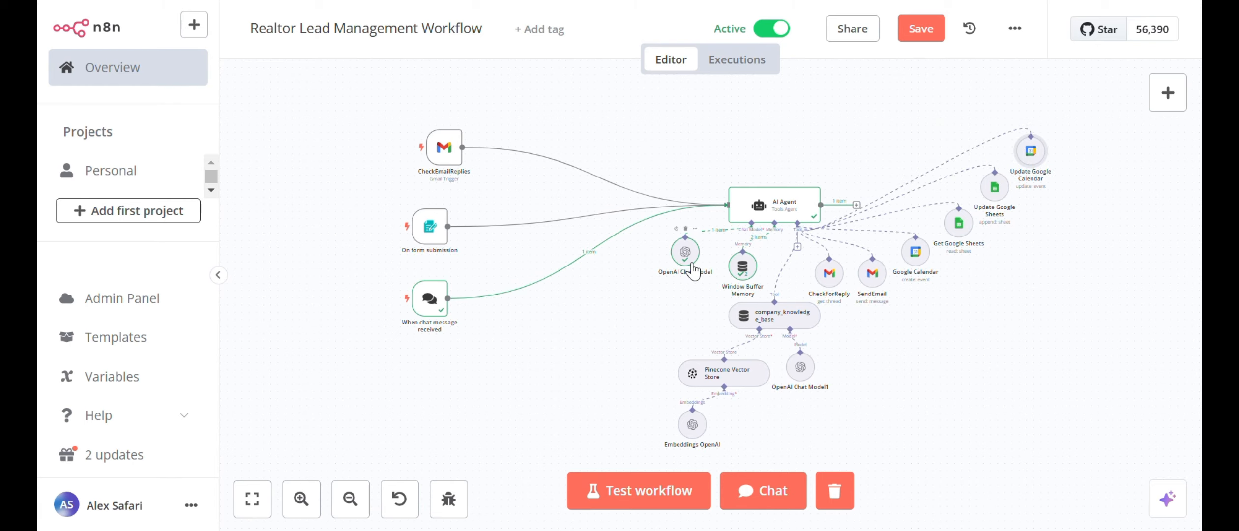
Open the OpenAI Chat Model node, check its credential and model, and return to the canvas.
double_click(686, 256)
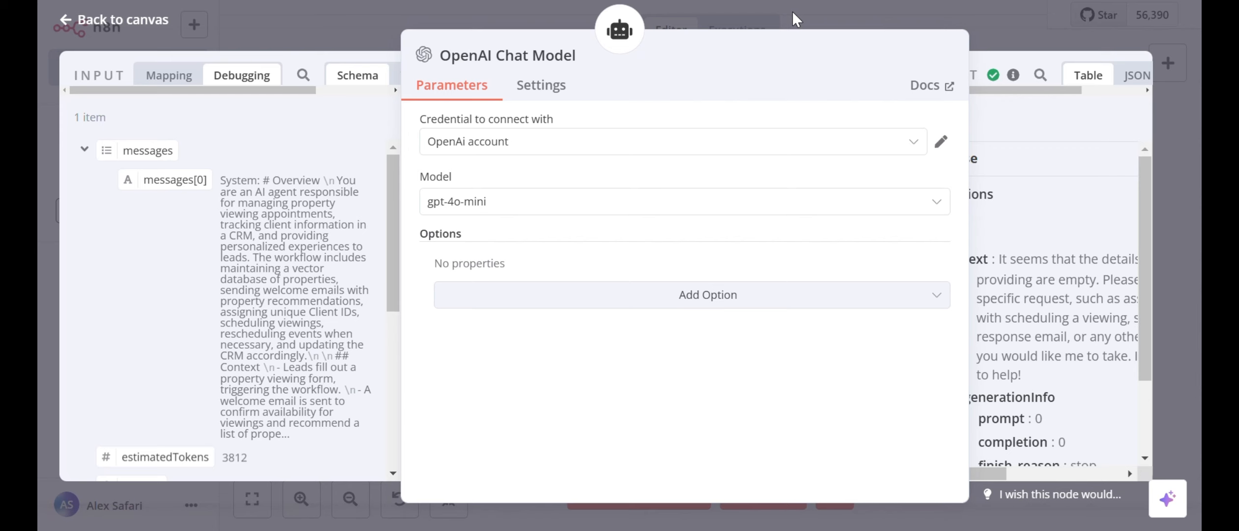
left_click(777, 14)
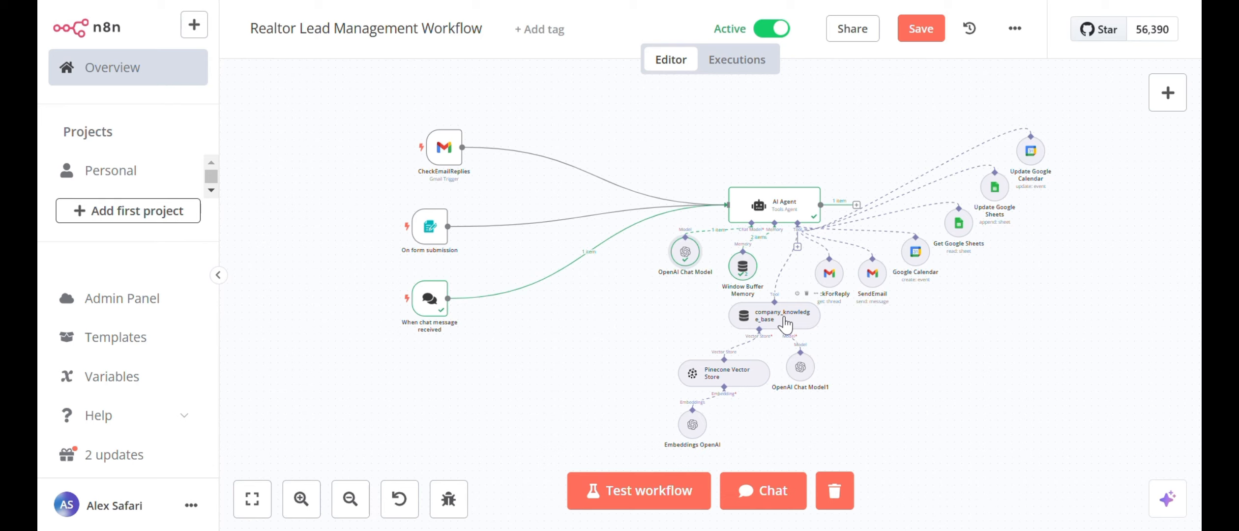
Look over the Populated_Real_Estate_Clients_Database spreadsheet, and examine the Updated_Real_Estate_Listings_Database spreadsheet in a maximized window from its first row.
left_click(411, 1)
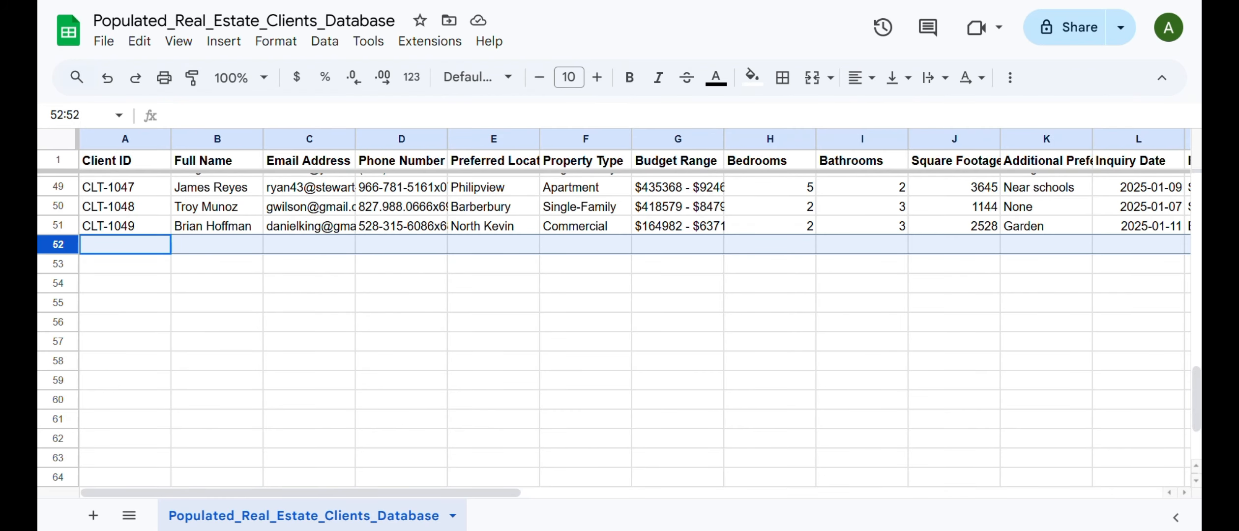
scroll(613, 330, "up", 3)
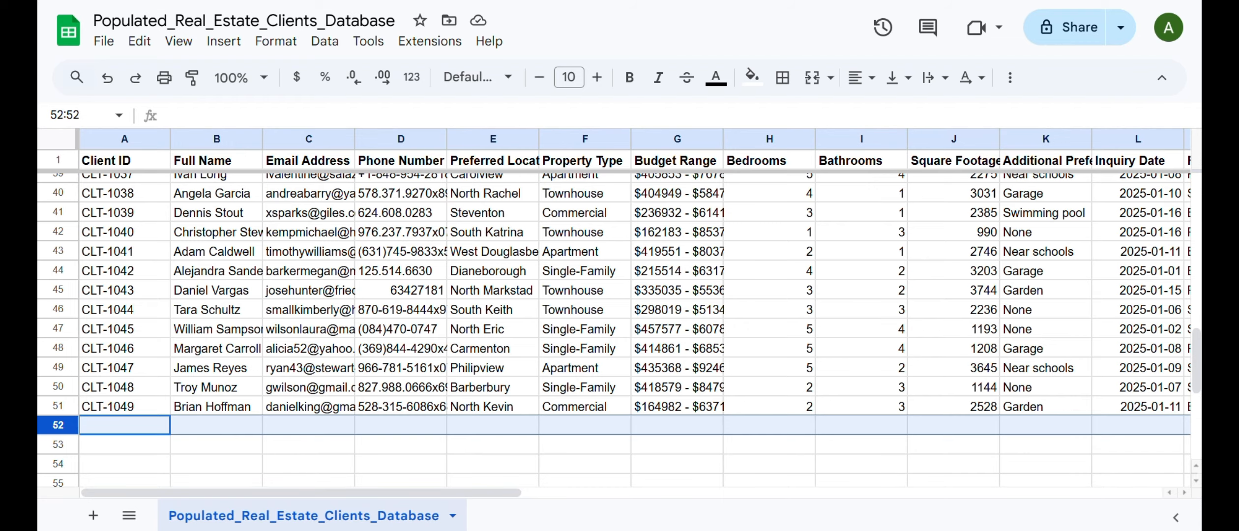
left_click(1138, 0)
left_click(868, 0)
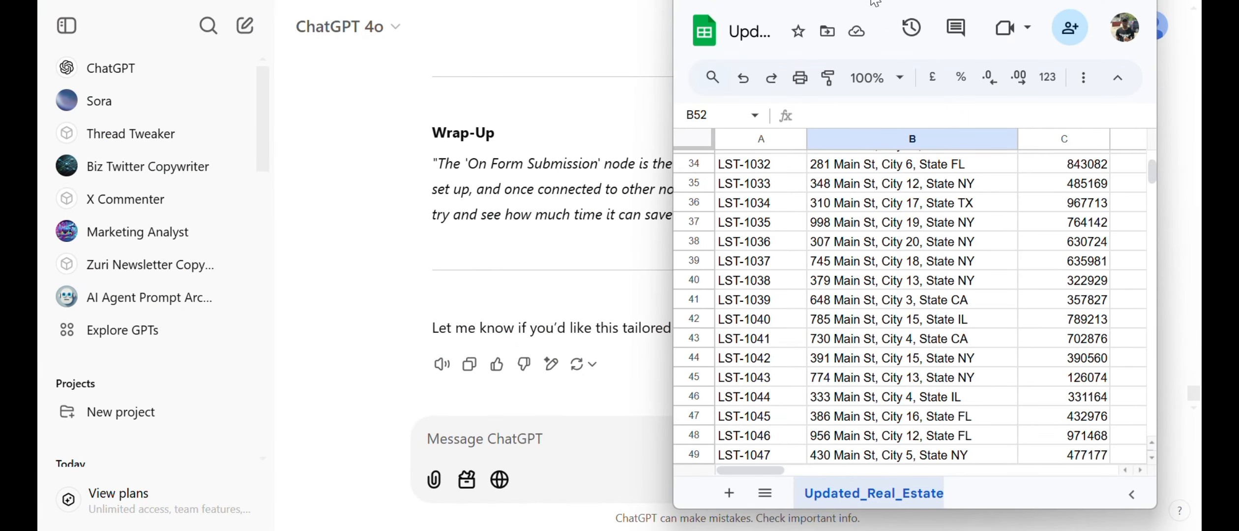
double_click(874, 2)
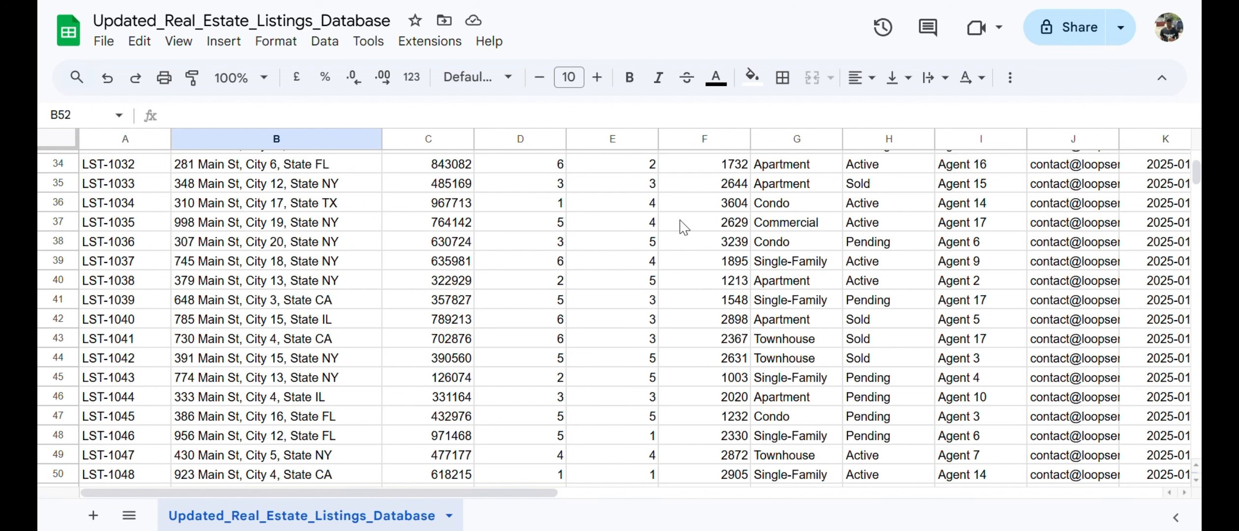
scroll(681, 224, "up", 12)
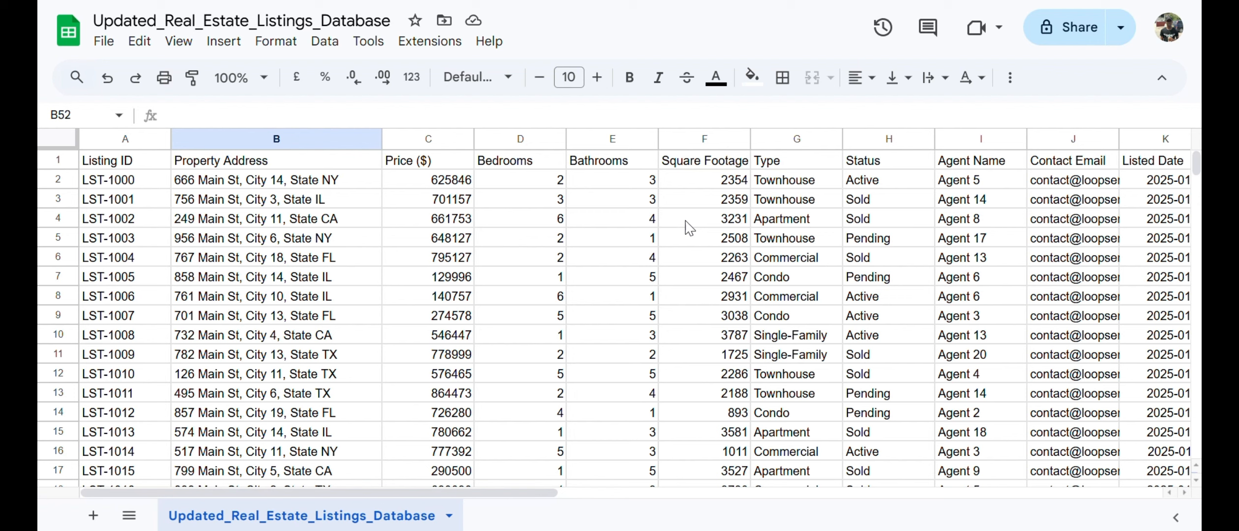
Switch back to the n8n workflow, check the credential and model of the Embeddings OpenAI node, and close it.
left_click(113, 1)
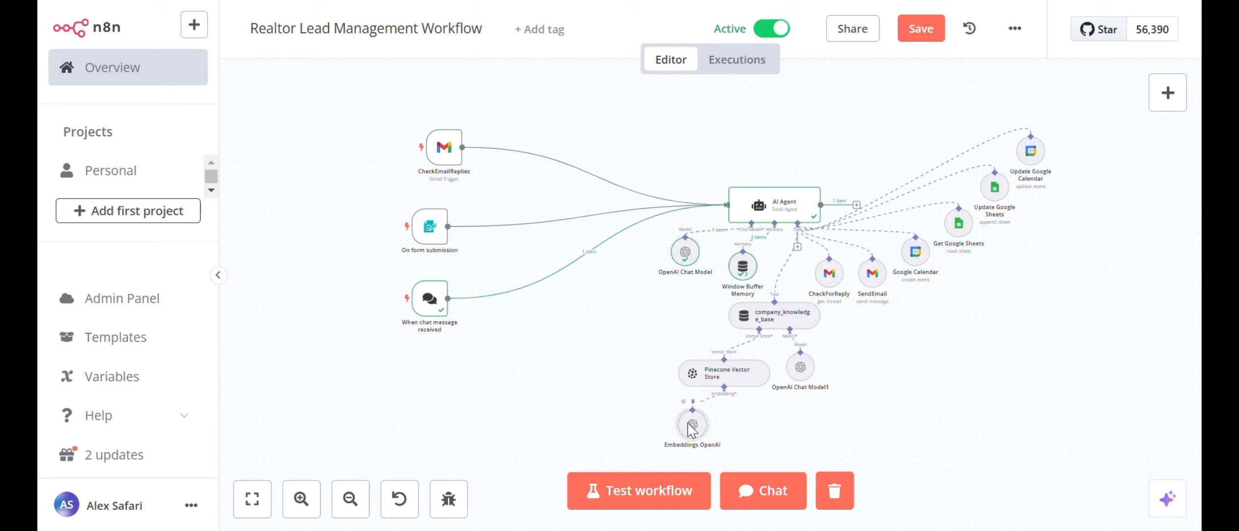
double_click(691, 426)
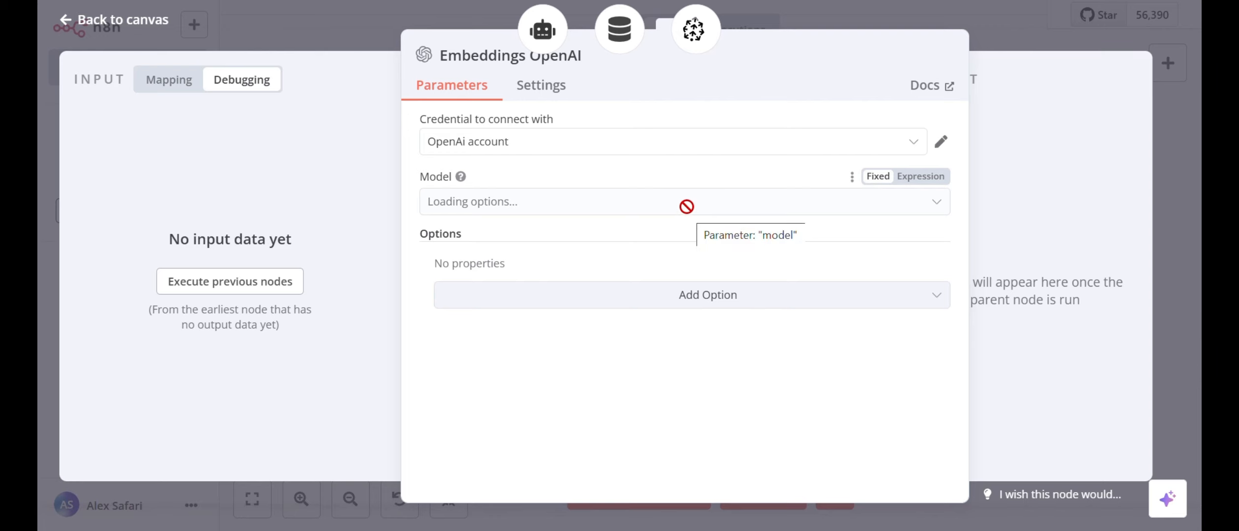
left_click(875, 6)
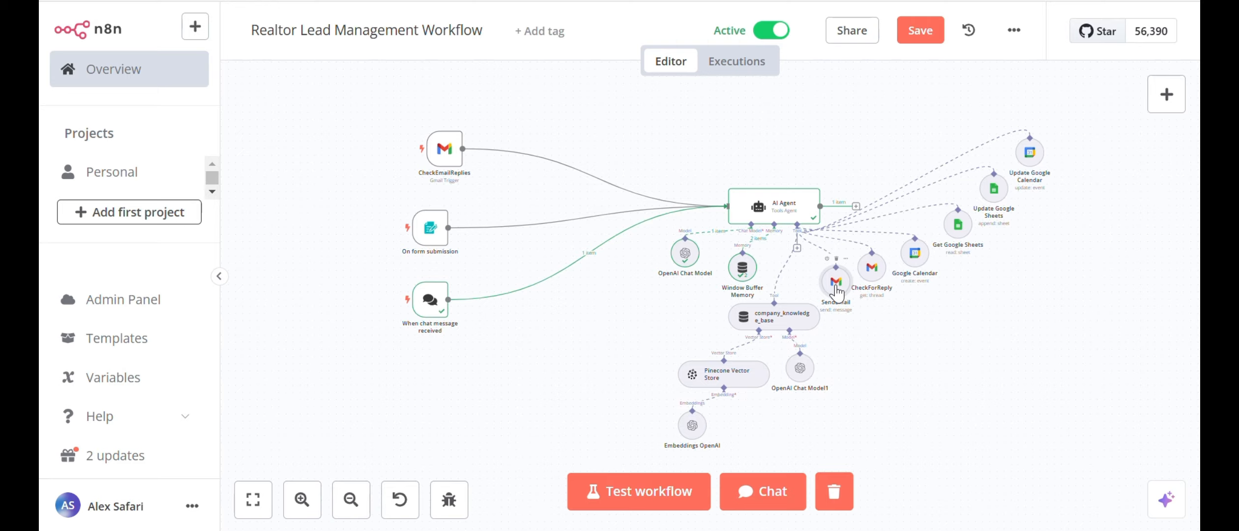
Open the SendEmail node and check its available Gmail credentials and resource choices, keeping Gmail account and Message.
double_click(836, 282)
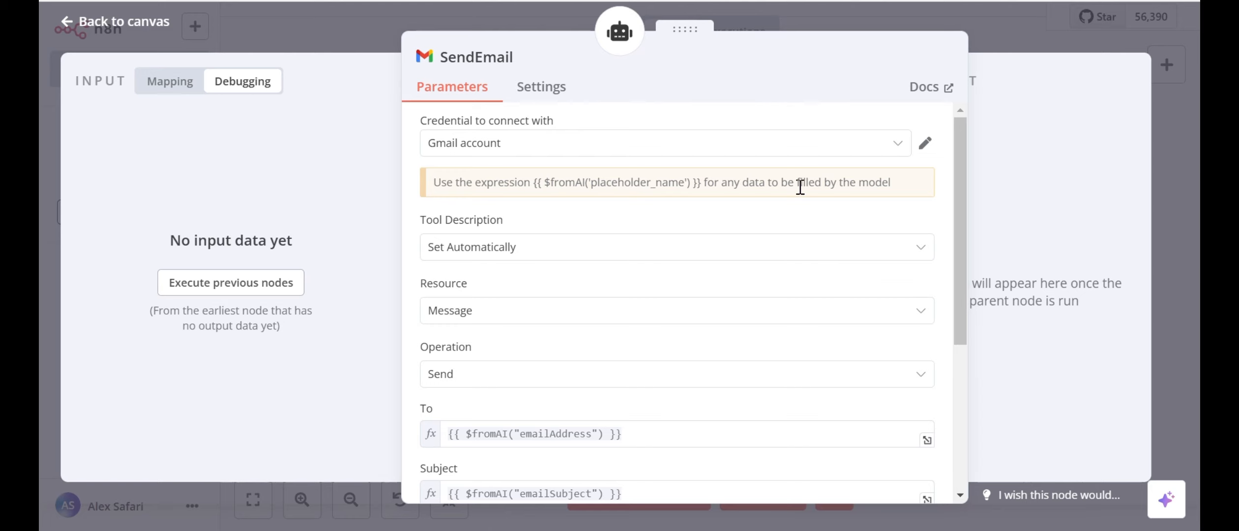
left_click(785, 152)
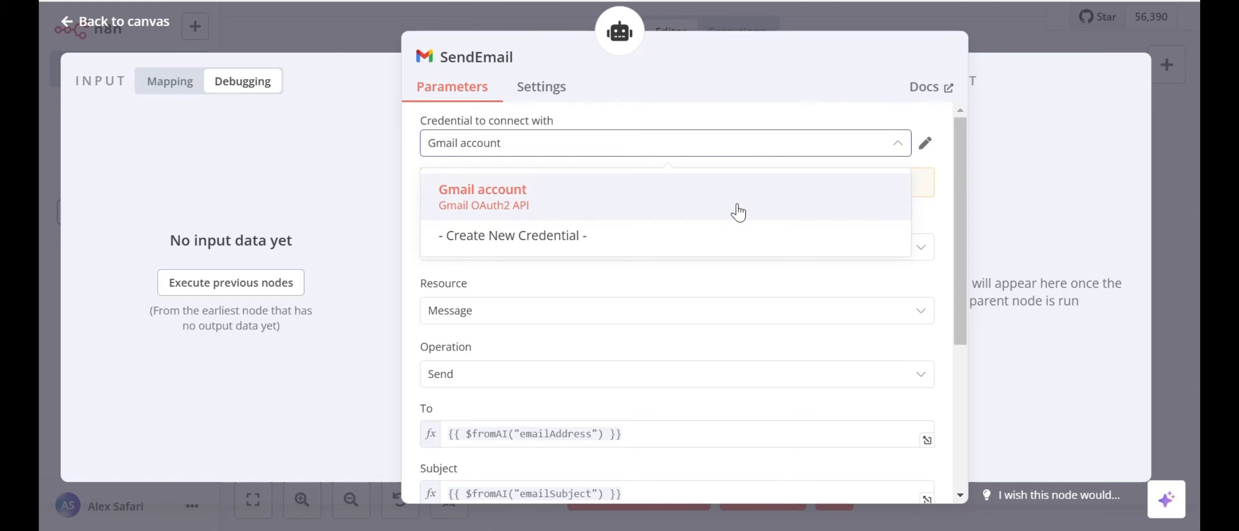
left_click(748, 123)
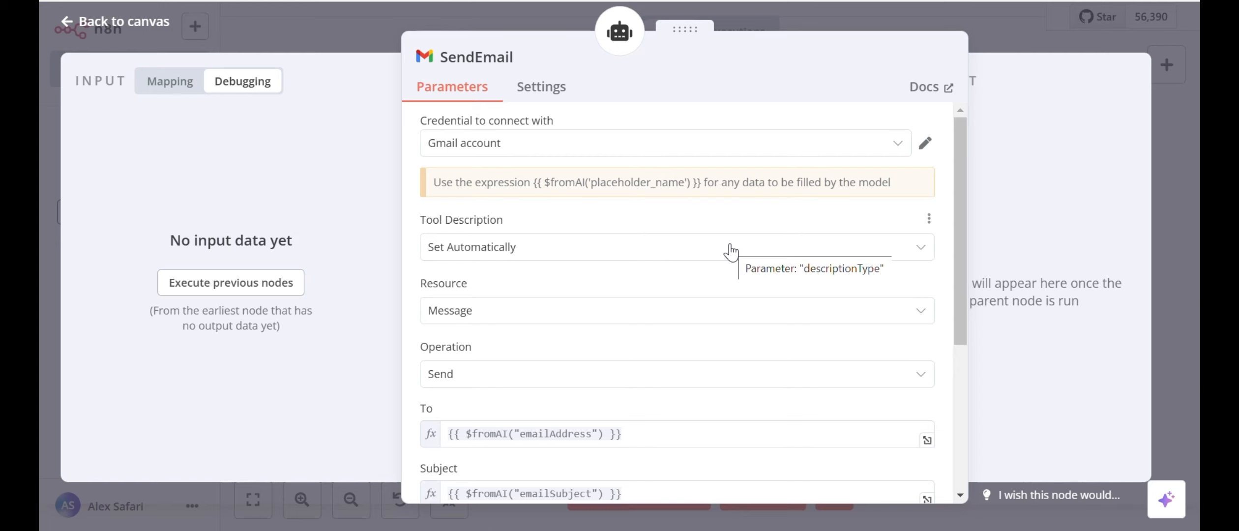
scroll(731, 252, "down", 2)
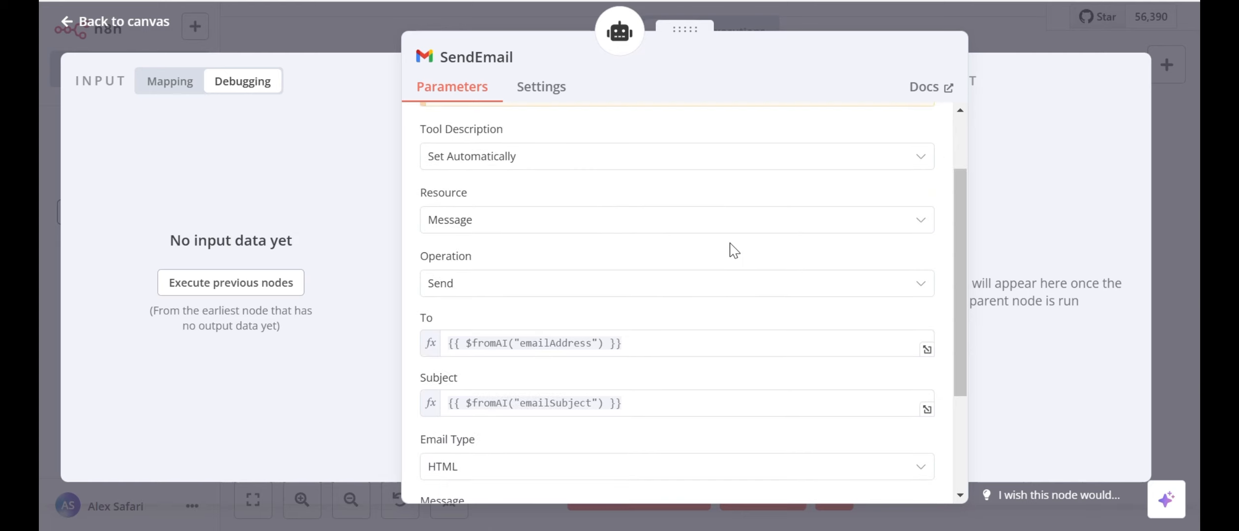
left_click(735, 221)
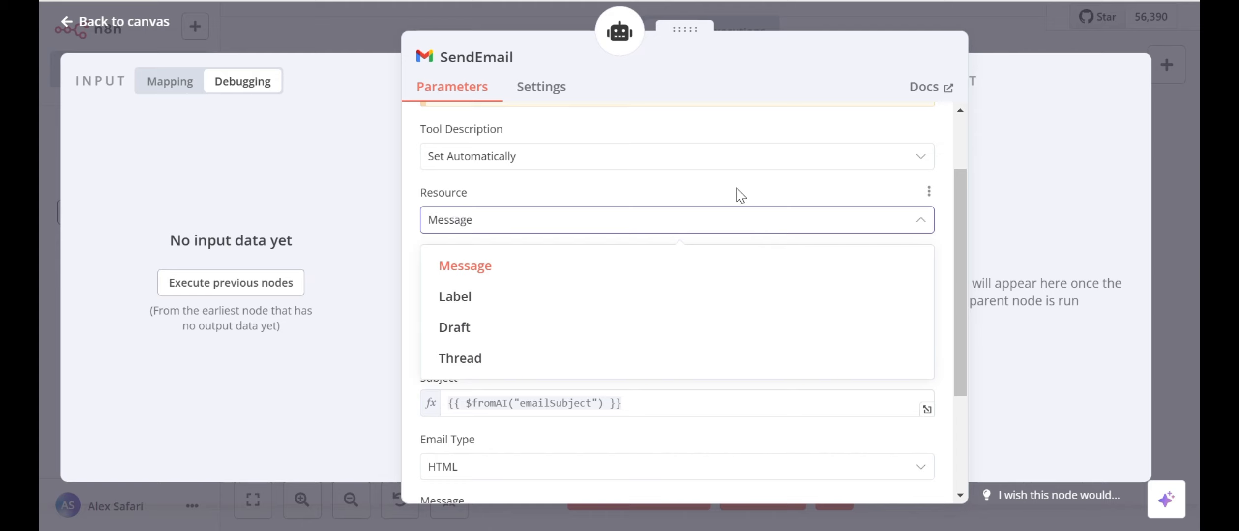
left_click(736, 195)
Examine the To, Subject, Email Type and Message settings of the SendEmail node, and return to the canvas.
scroll(737, 199, "down", 2)
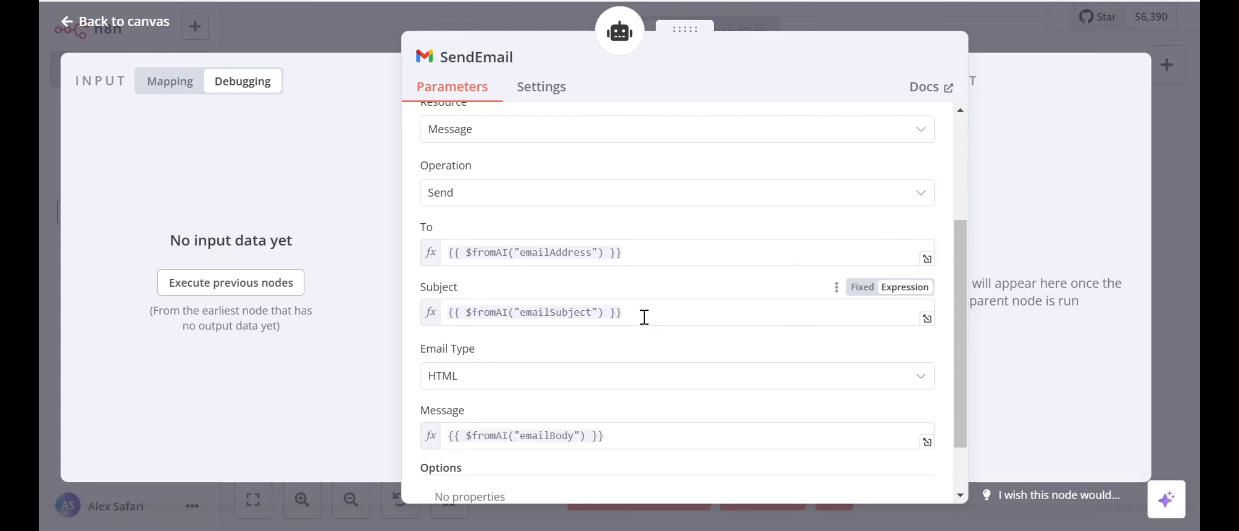
scroll(644, 317, "down", 1)
scroll(644, 318, "down", 2)
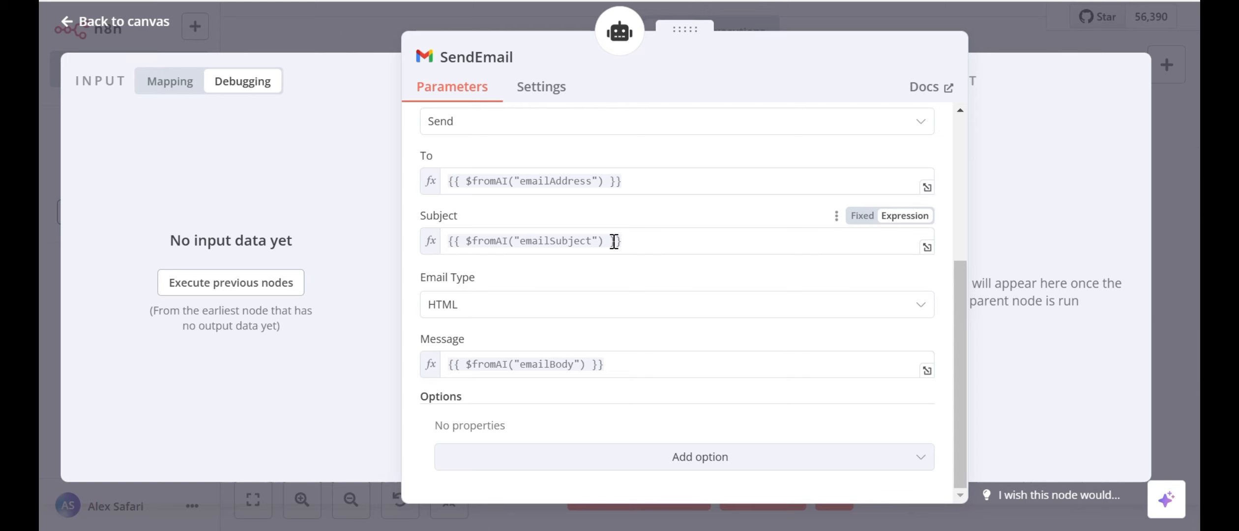
key("Escape")
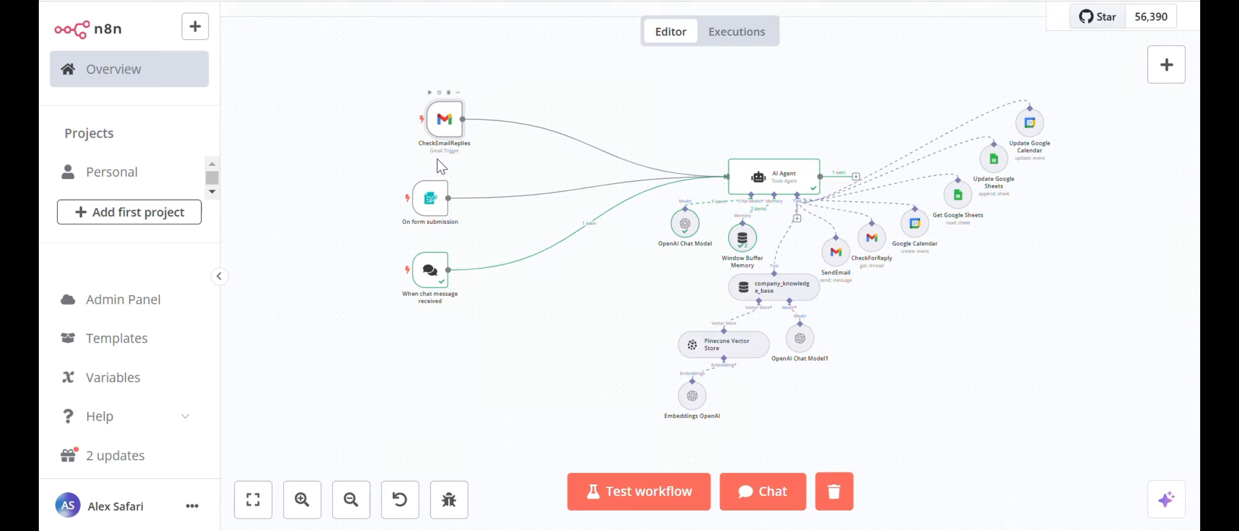
Open the CheckEmailReplies node, check its credential, poll, event and label filter settings, keeping Gmail account and Message Received, and return to the canvas.
double_click(438, 166)
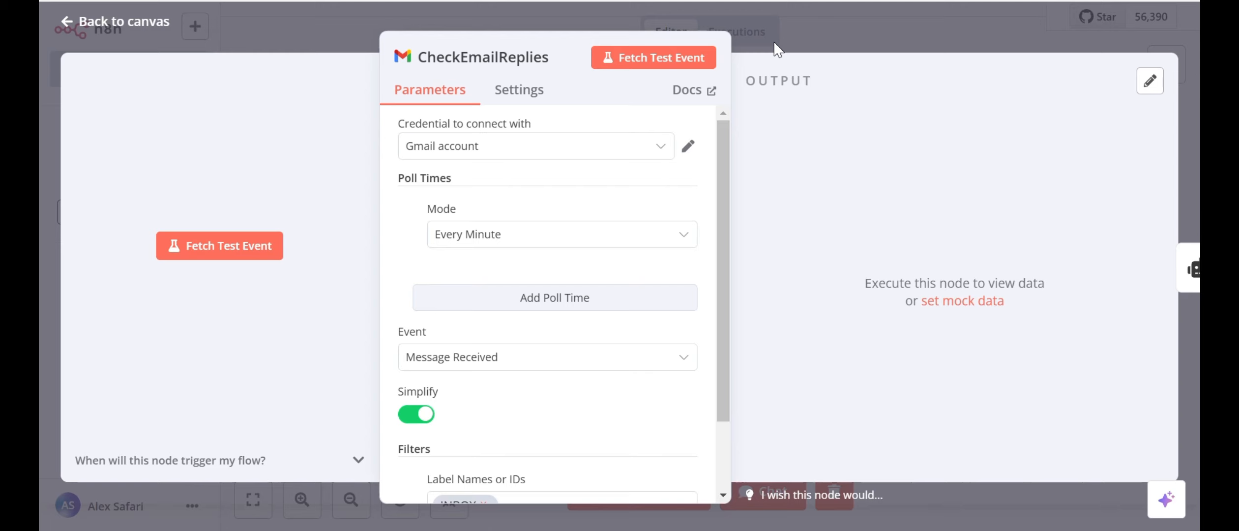
left_click(595, 150)
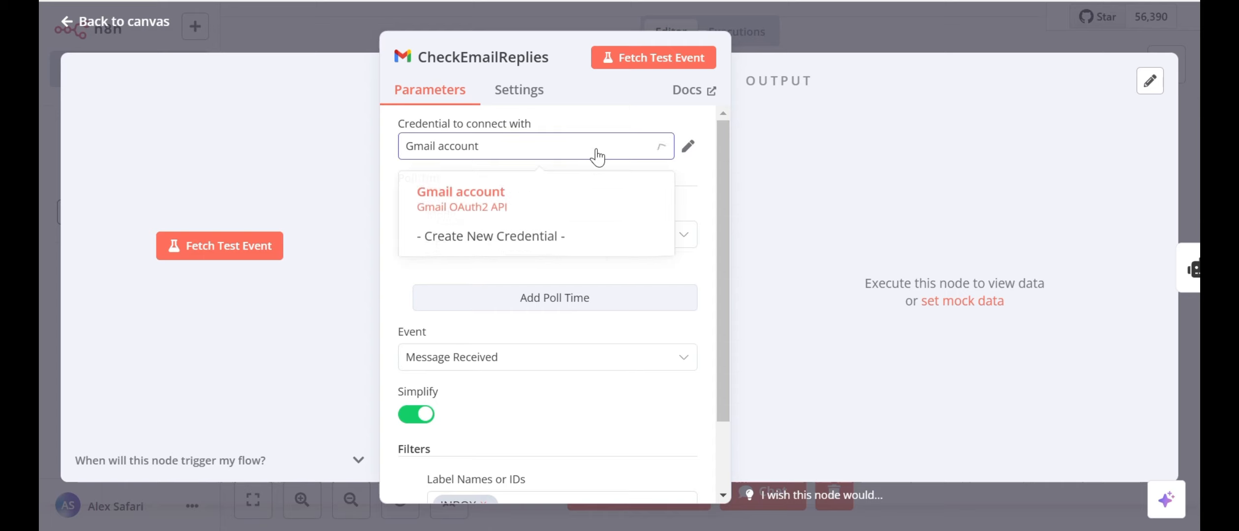
left_click(545, 221)
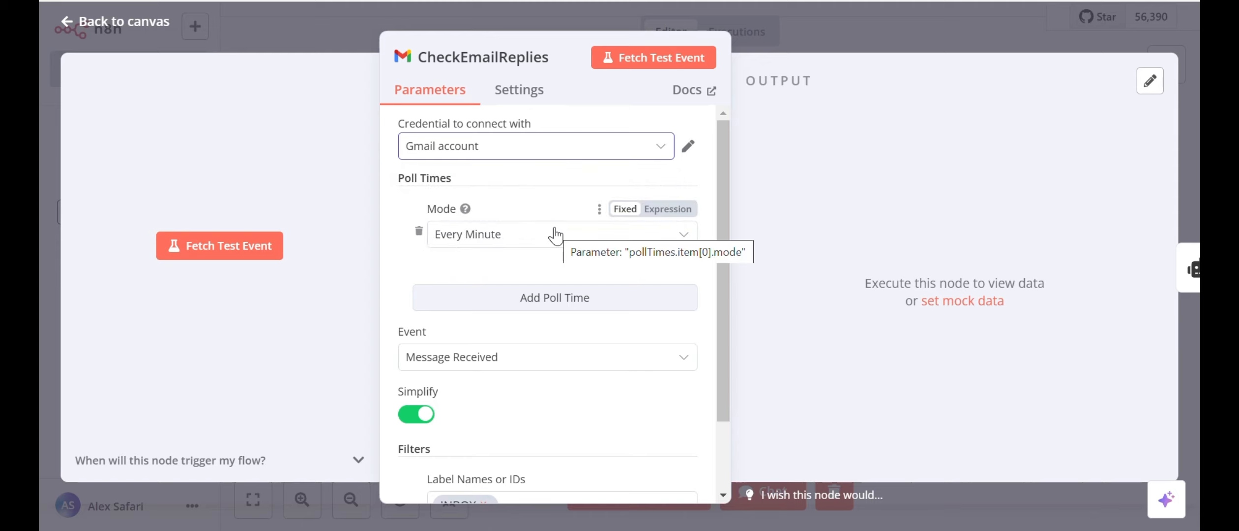
scroll(561, 263, "down", 2)
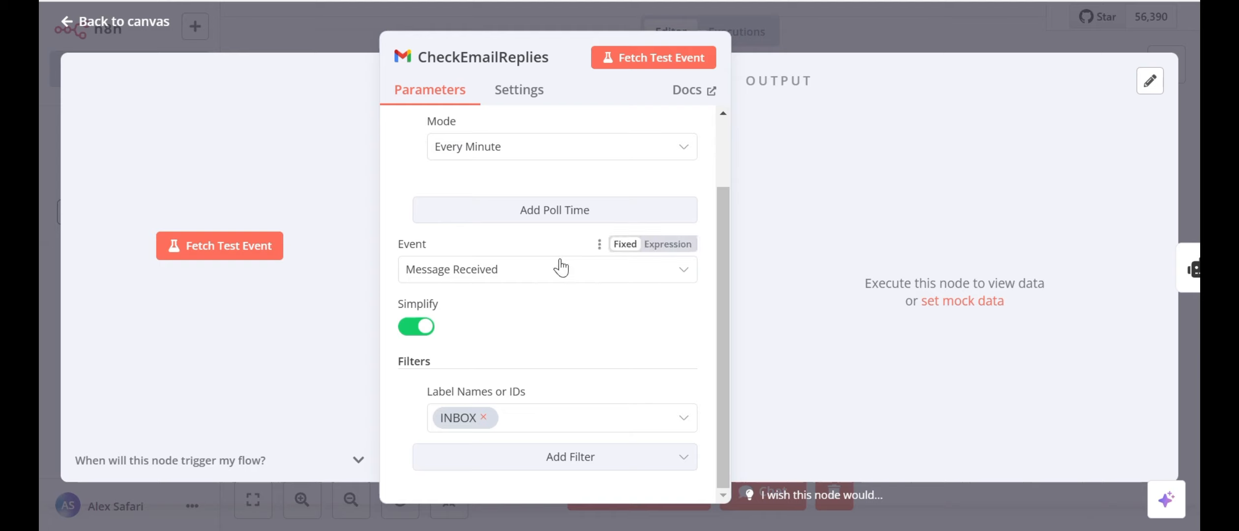
left_click(560, 270)
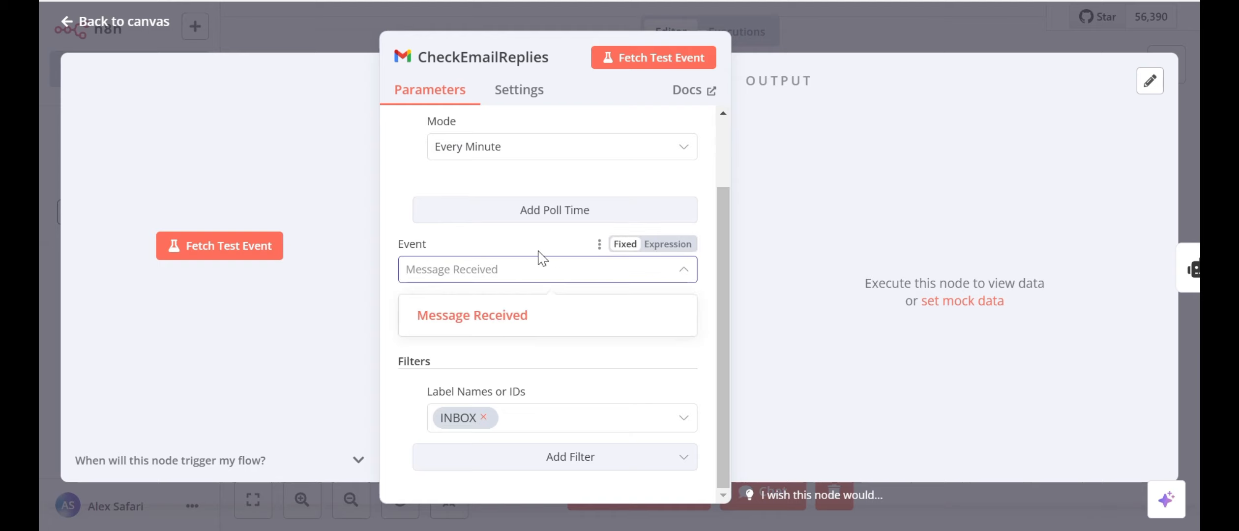
left_click(539, 257)
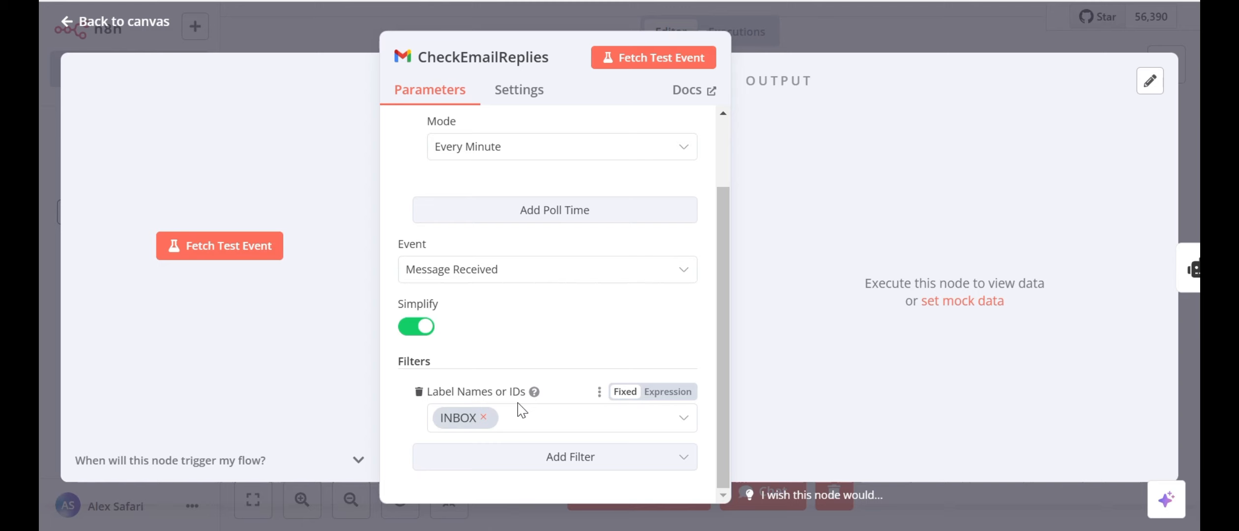
left_click(791, 24)
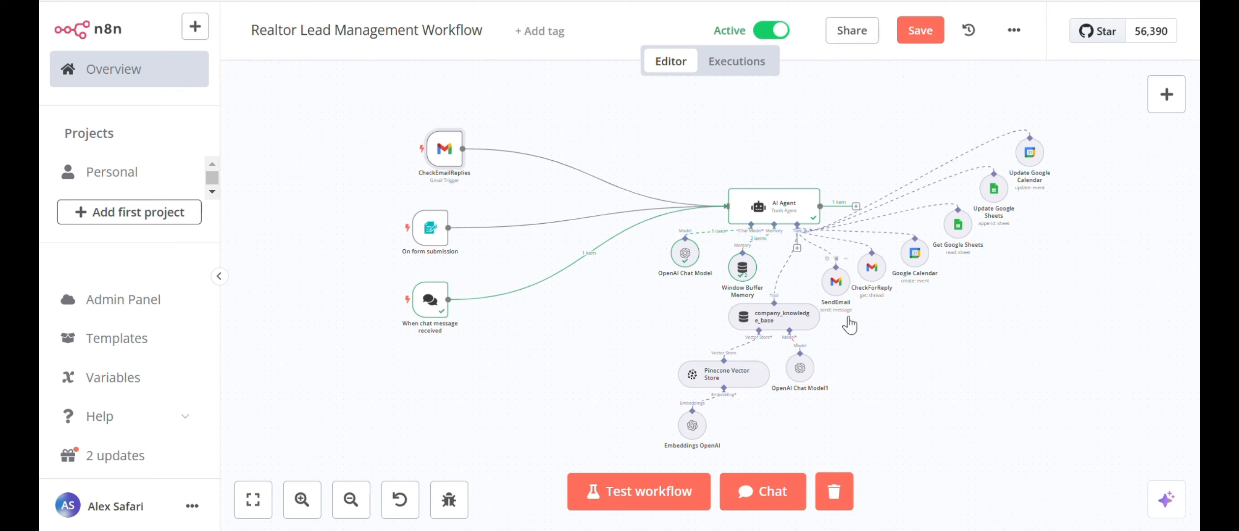
Compare the parameters of the CheckForReply and SendEmail nodes, and examine CheckForReply's resource, operation and Thread ID settings.
double_click(874, 282)
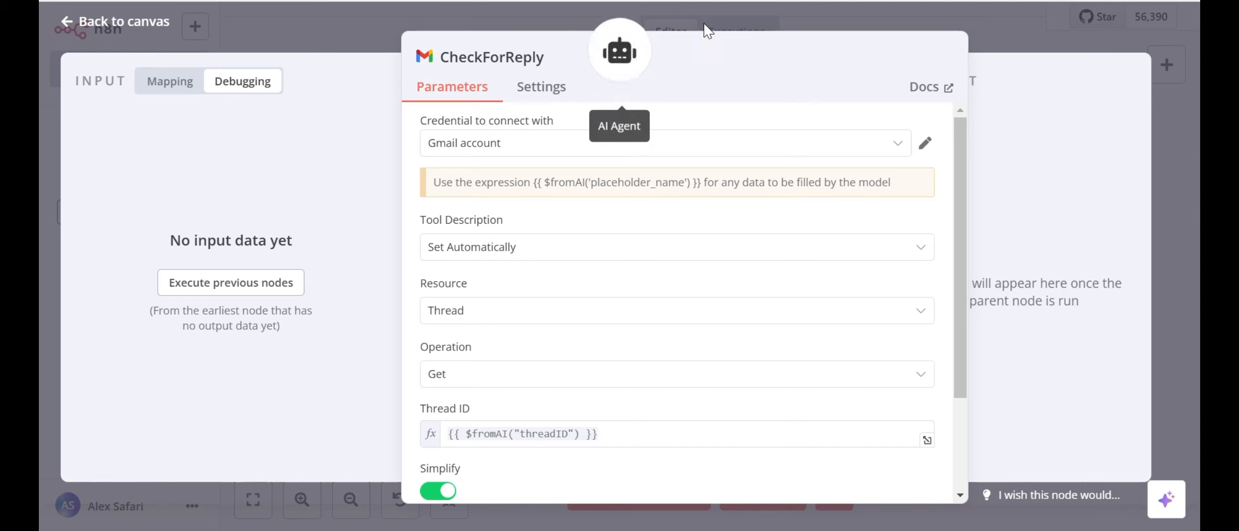
left_click(727, 11)
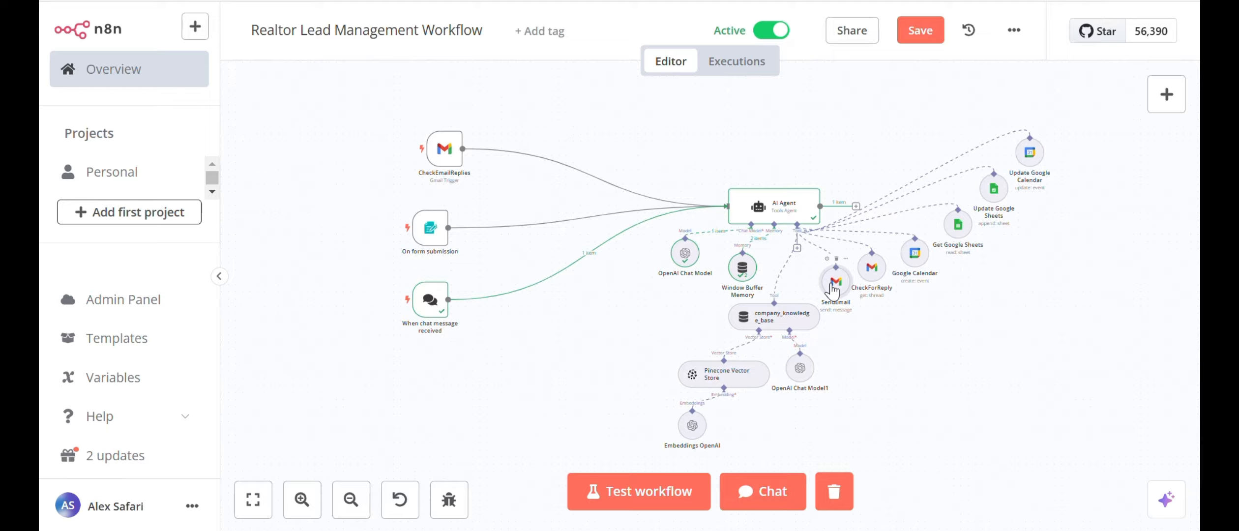
double_click(831, 284)
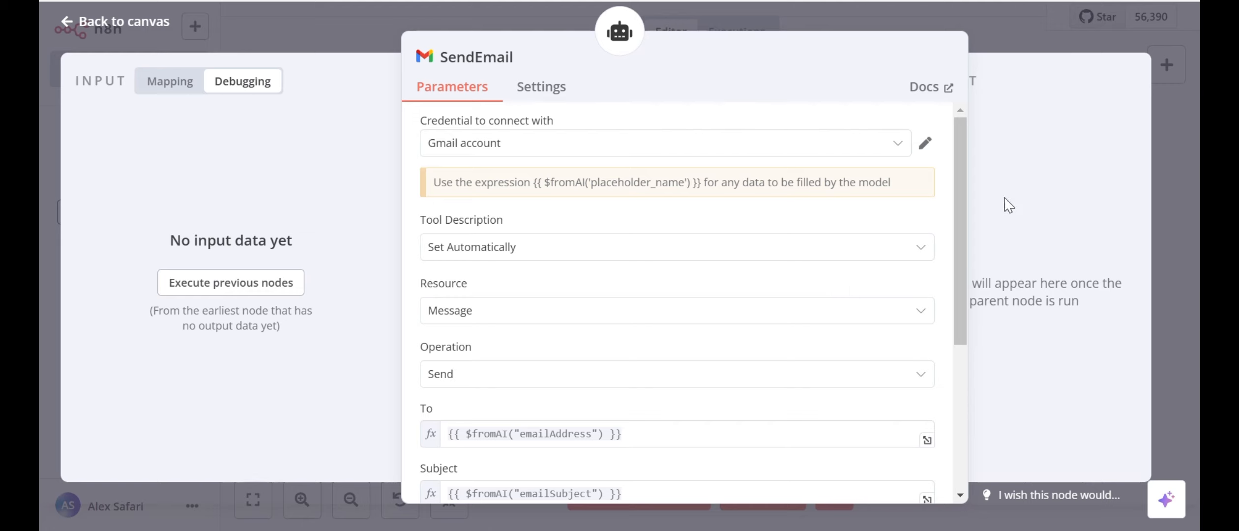
left_click(979, 17)
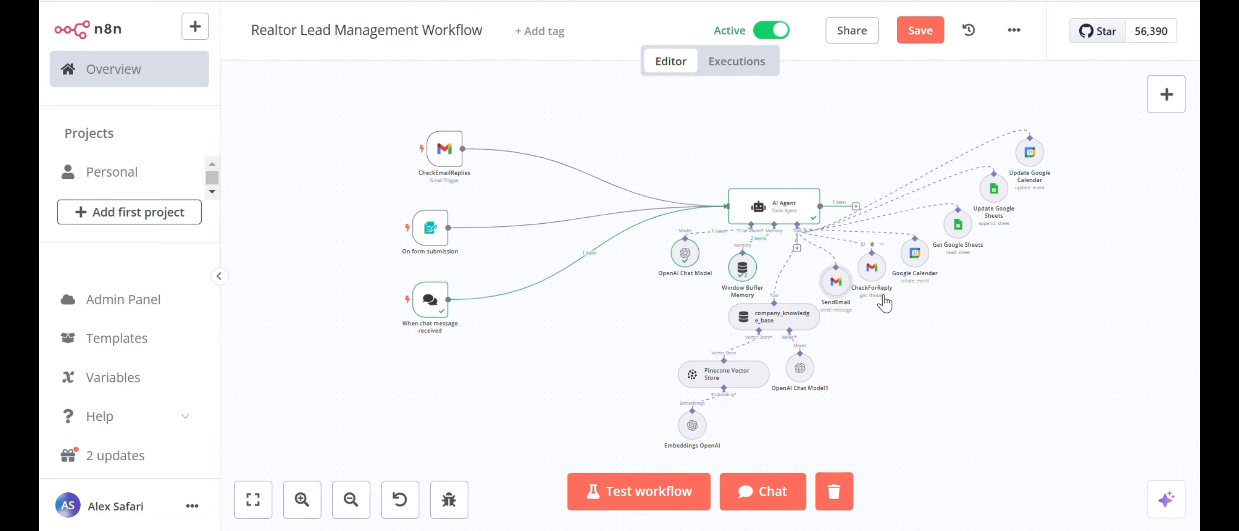
double_click(881, 280)
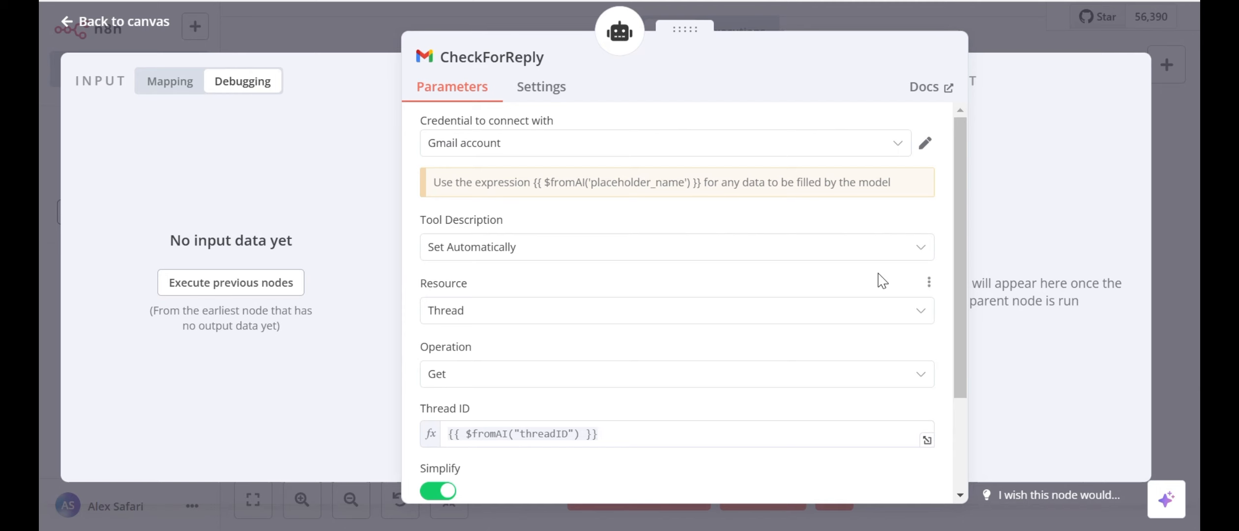
scroll(661, 345, "down", 3)
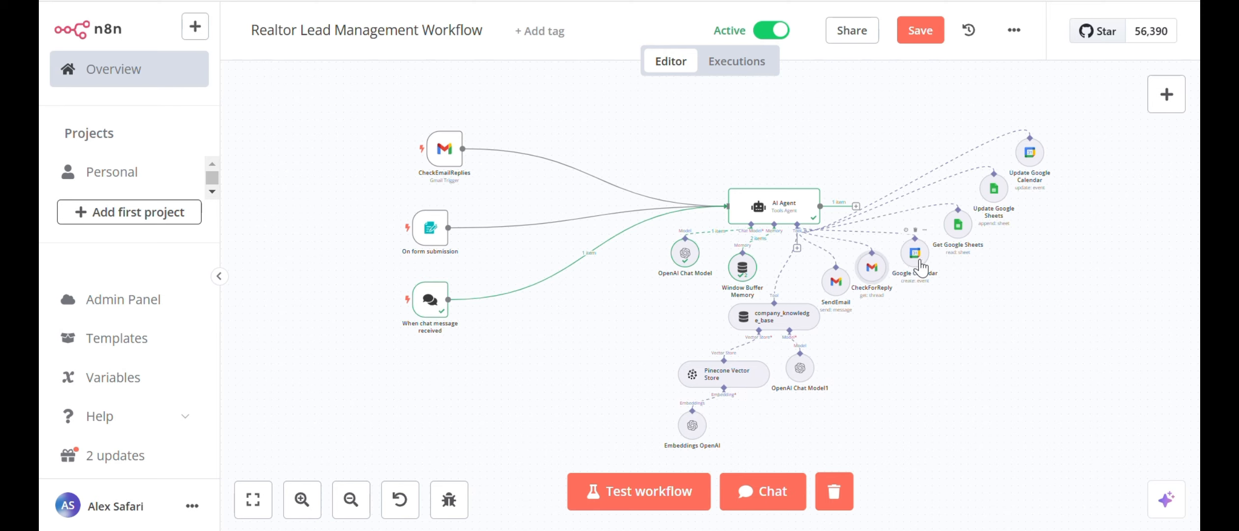
Open the Google Calendar node, look over its parameters, and check the resource choices, keeping Event.
double_click(912, 256)
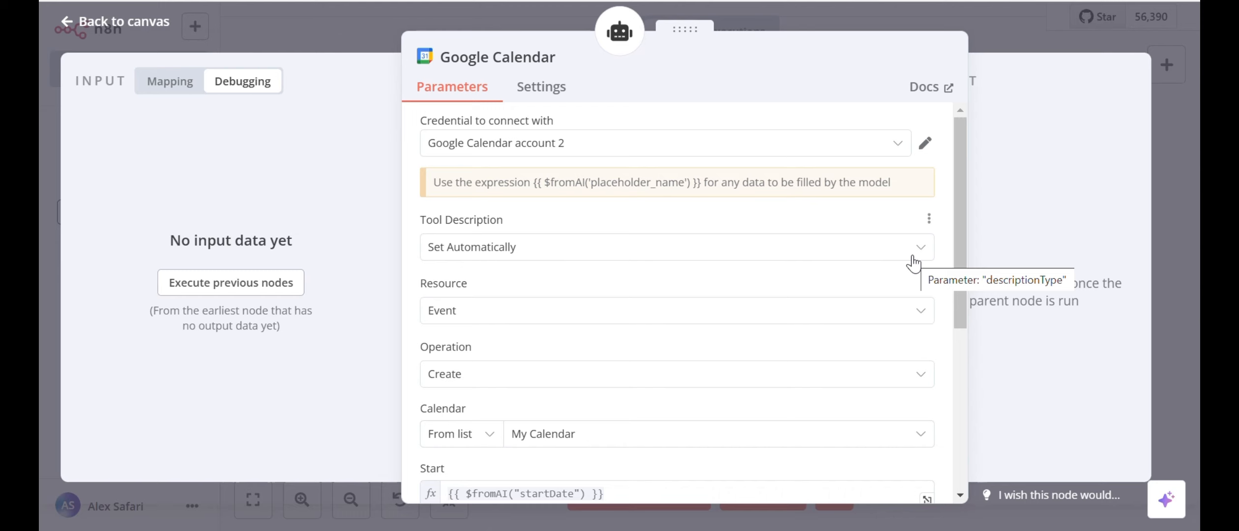
scroll(913, 263, "down", 4)
scroll(912, 263, "up", 4)
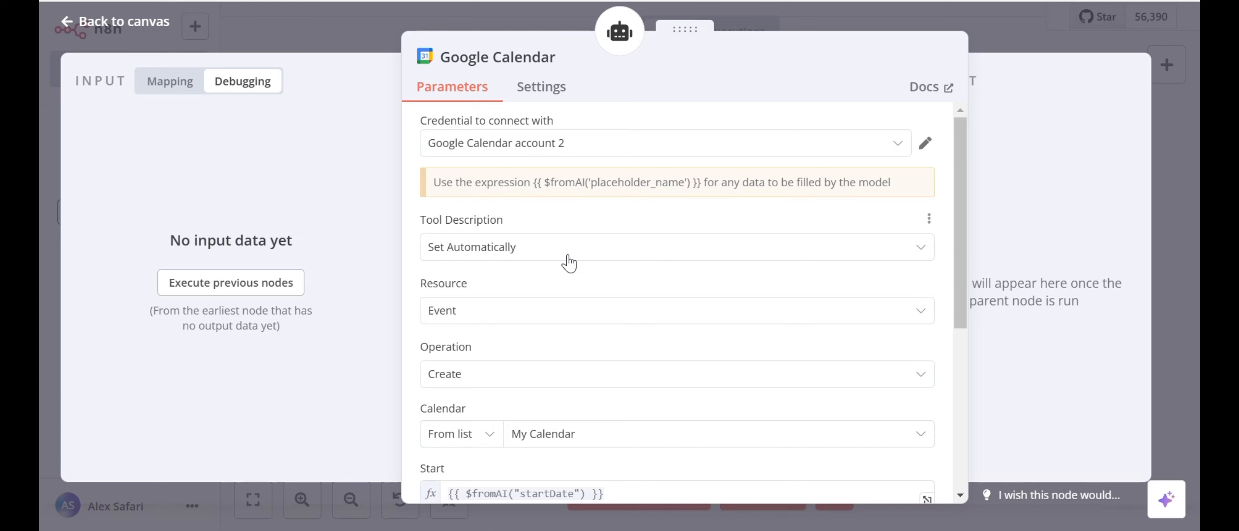
scroll(568, 263, "down", 2)
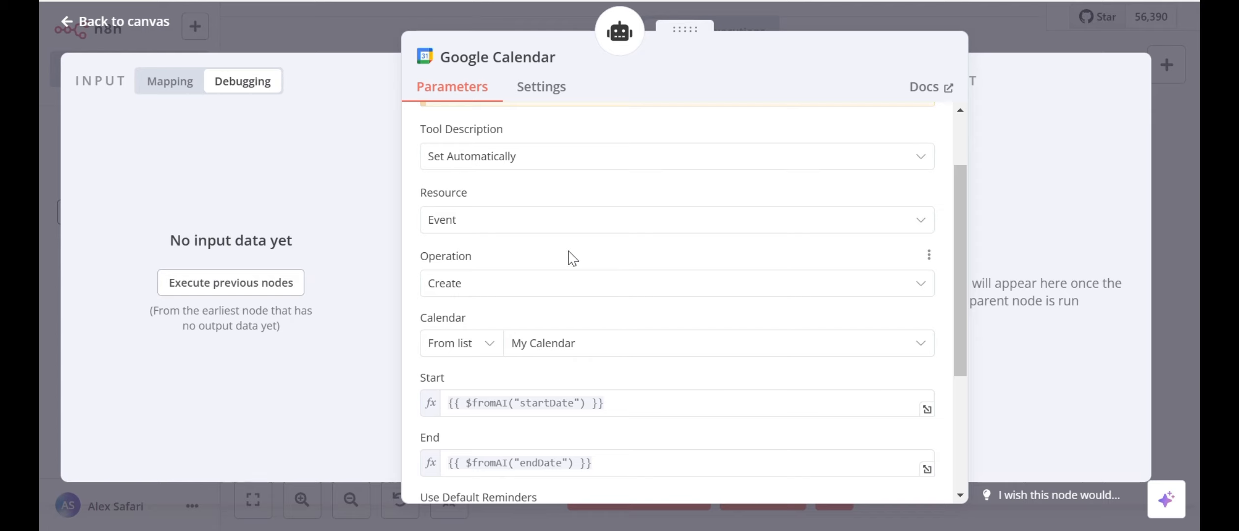
left_click(574, 226)
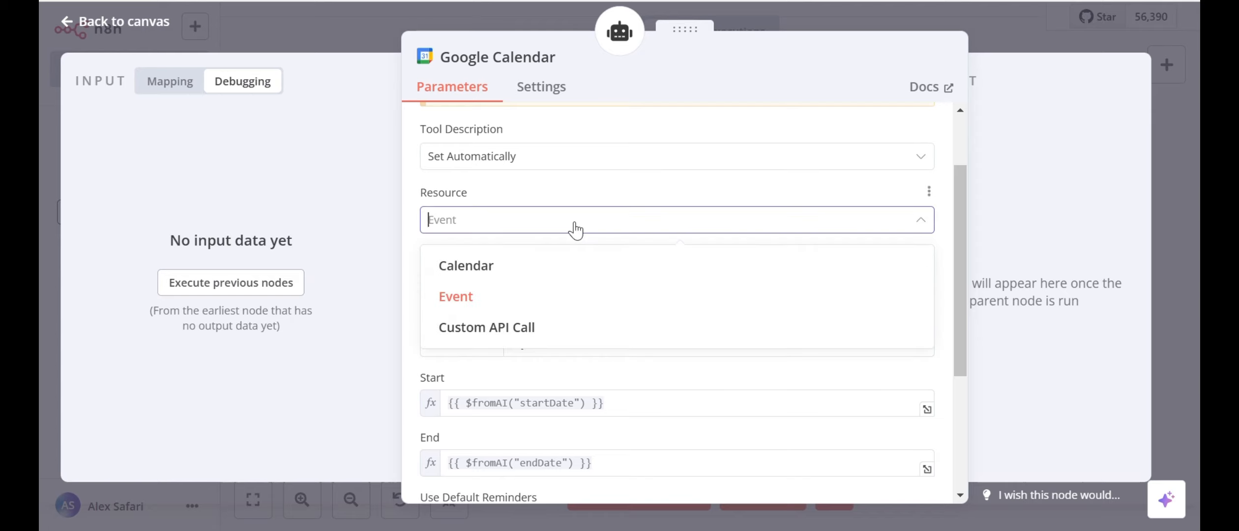
left_click(559, 295)
Check the Google Calendar node's operation and calendar choices, keeping Create and My Calendar, and return to the canvas.
scroll(592, 220, "down", 2)
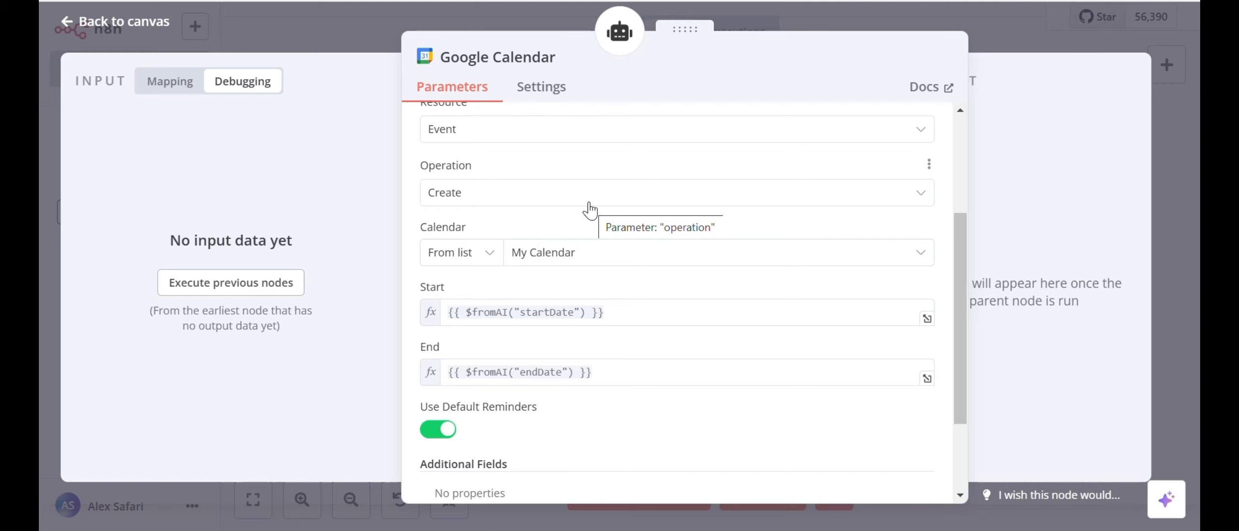
left_click(535, 199)
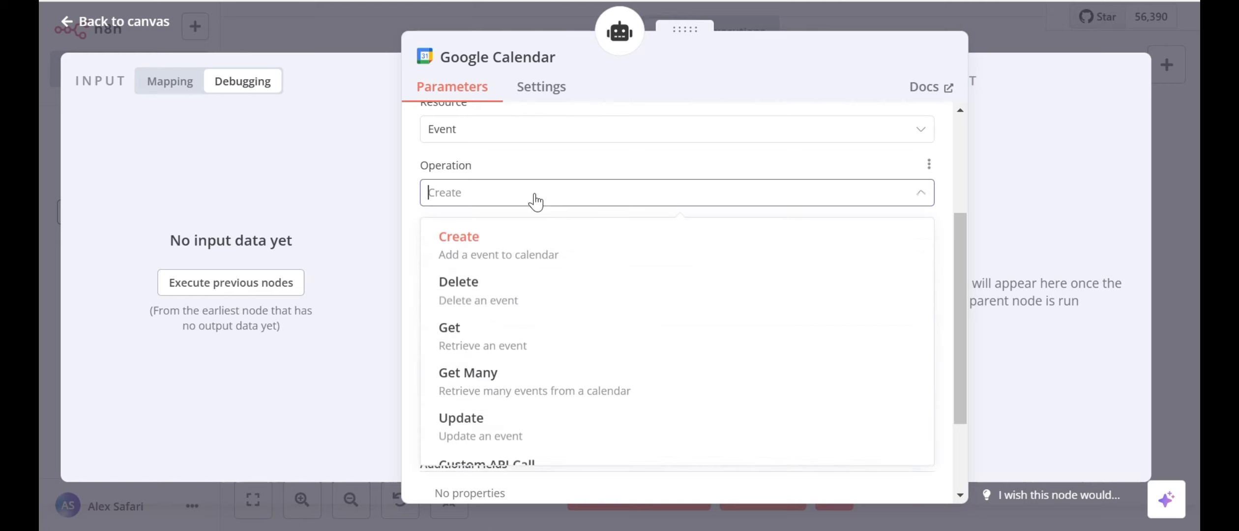
left_click(531, 256)
scroll(530, 256, "down", 2)
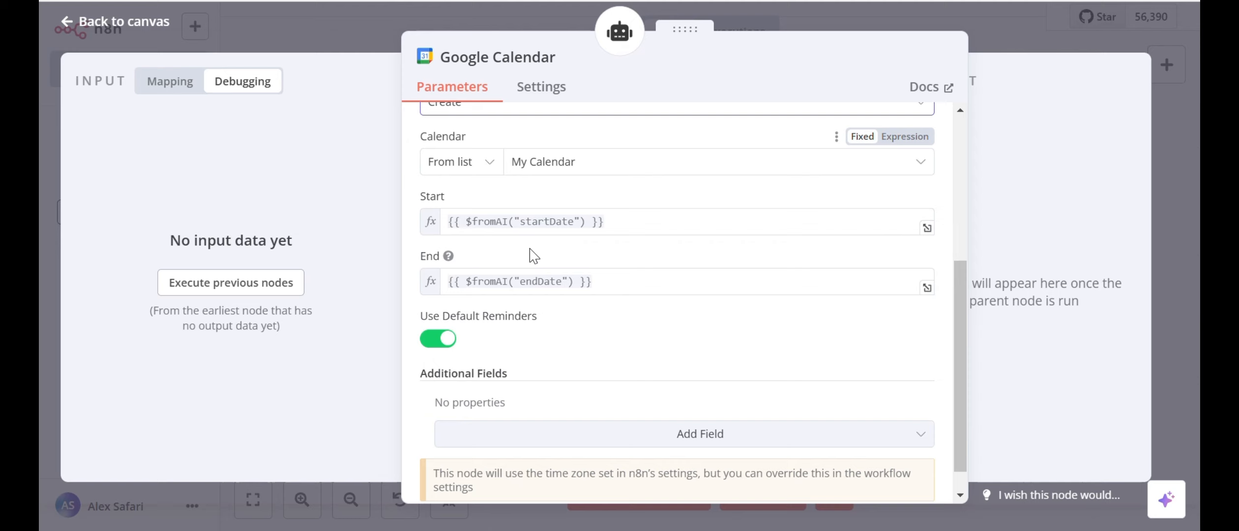
left_click(532, 165)
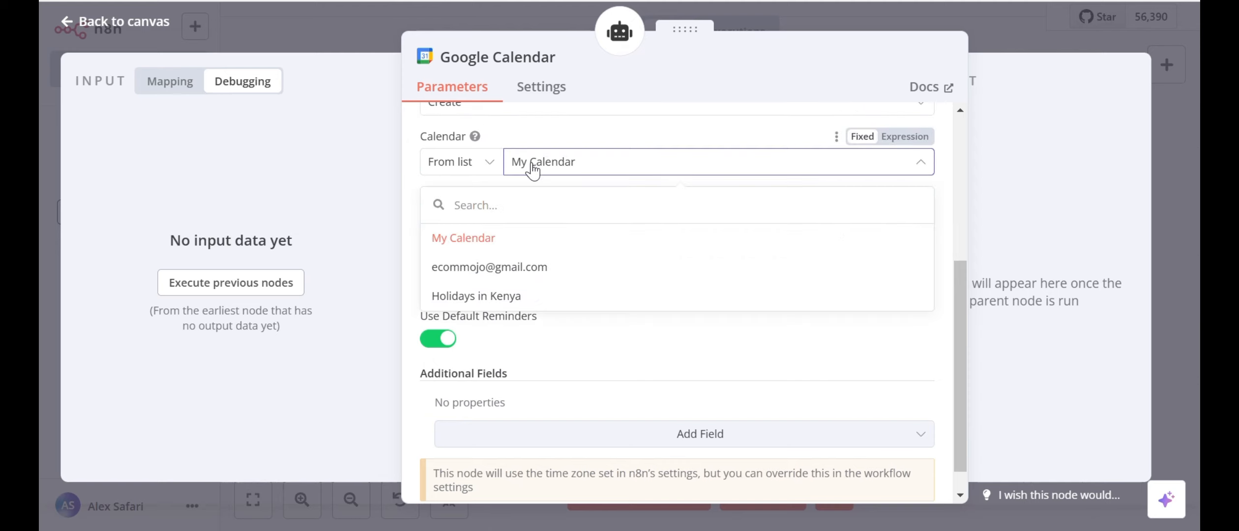
left_click(517, 238)
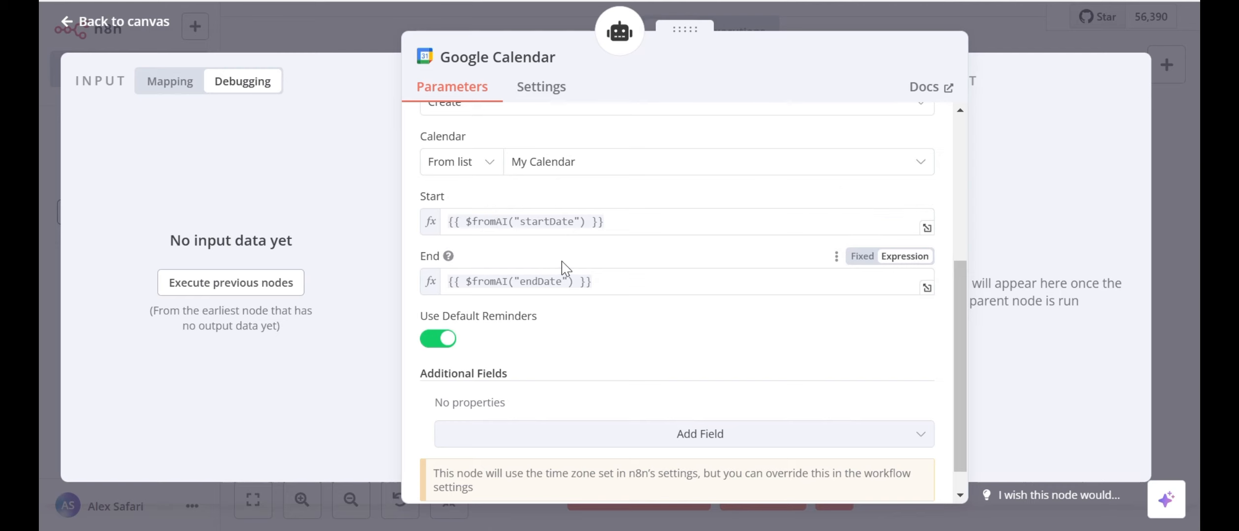
left_click(811, 18)
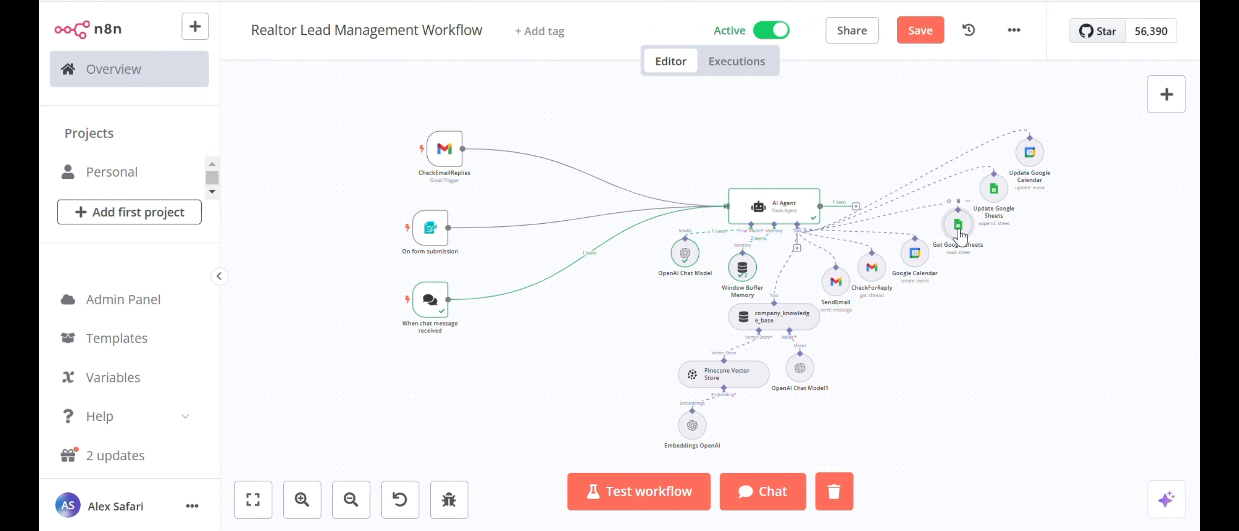
Open the Get Google Sheets node and compare its document setting with the Populated_Real_Estate_Clients_Database spreadsheet, viewed from its first row.
double_click(957, 225)
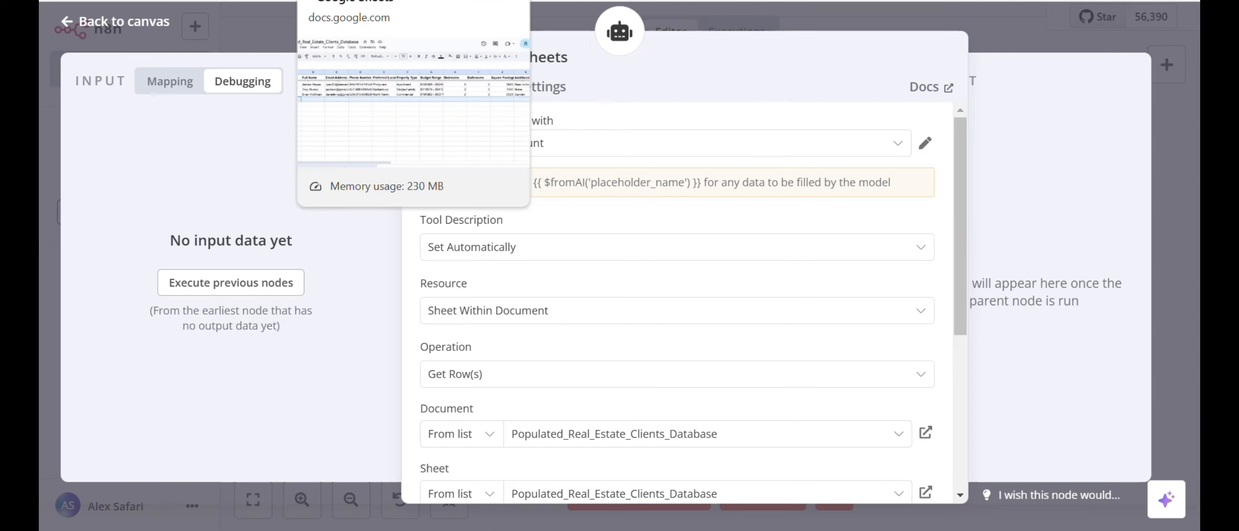
left_click(344, 1)
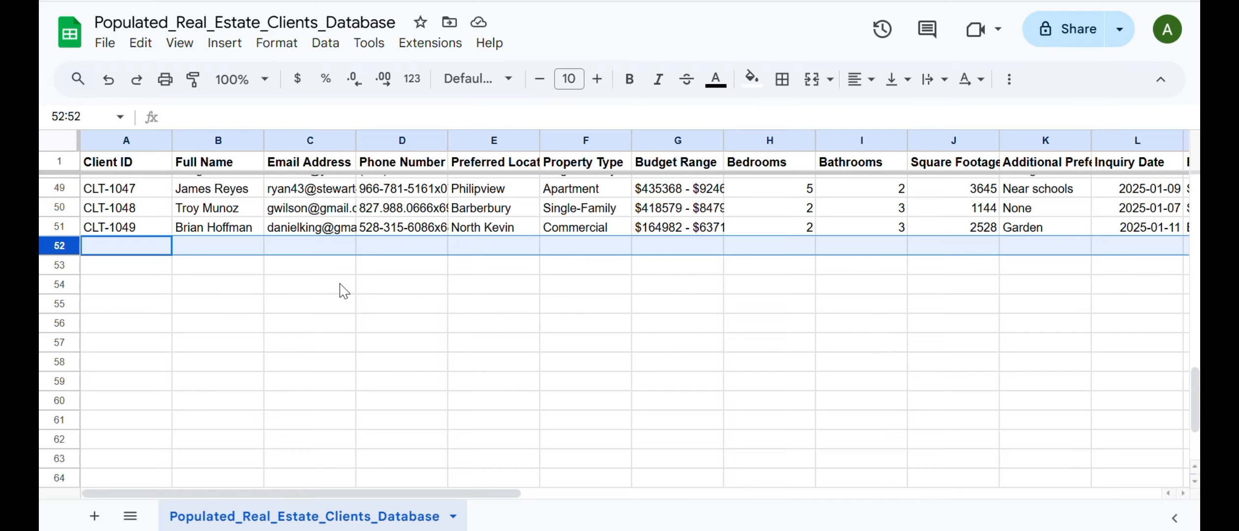
scroll(344, 291, "up", 15)
left_click(236, 1)
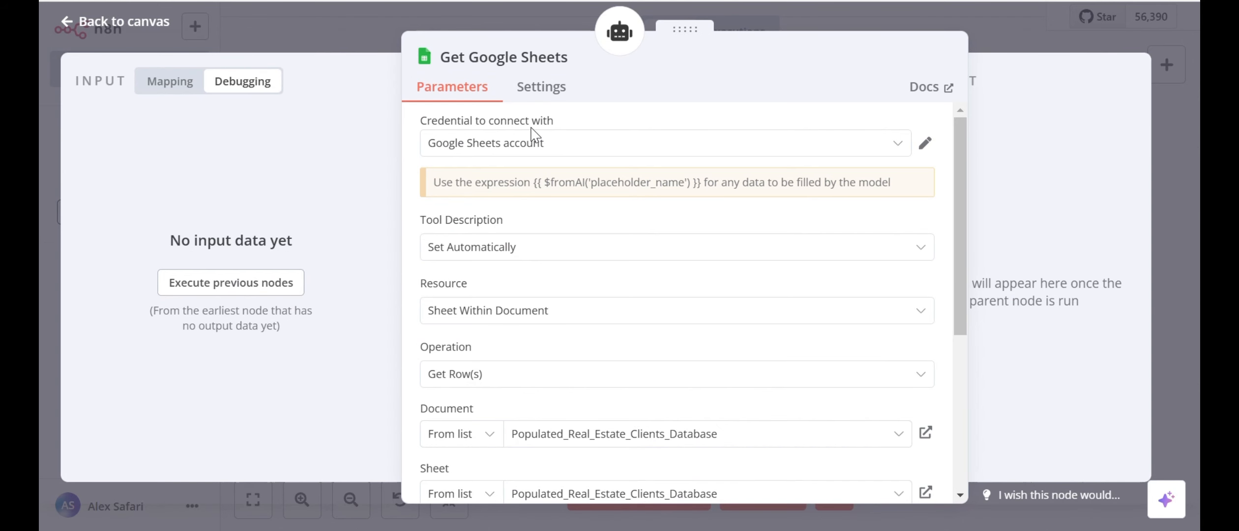
left_click(344, 1)
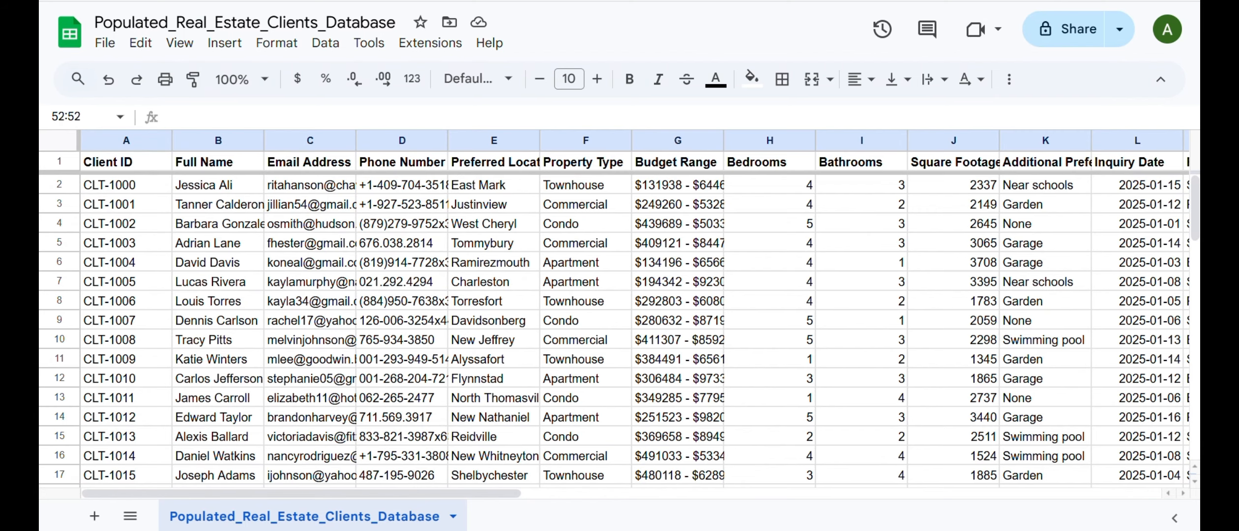
Select the Client ID column in the clients spreadsheet and examine the client records against the Get Google Sheets node.
left_click(131, 137)
scroll(135, 187, "down", 2)
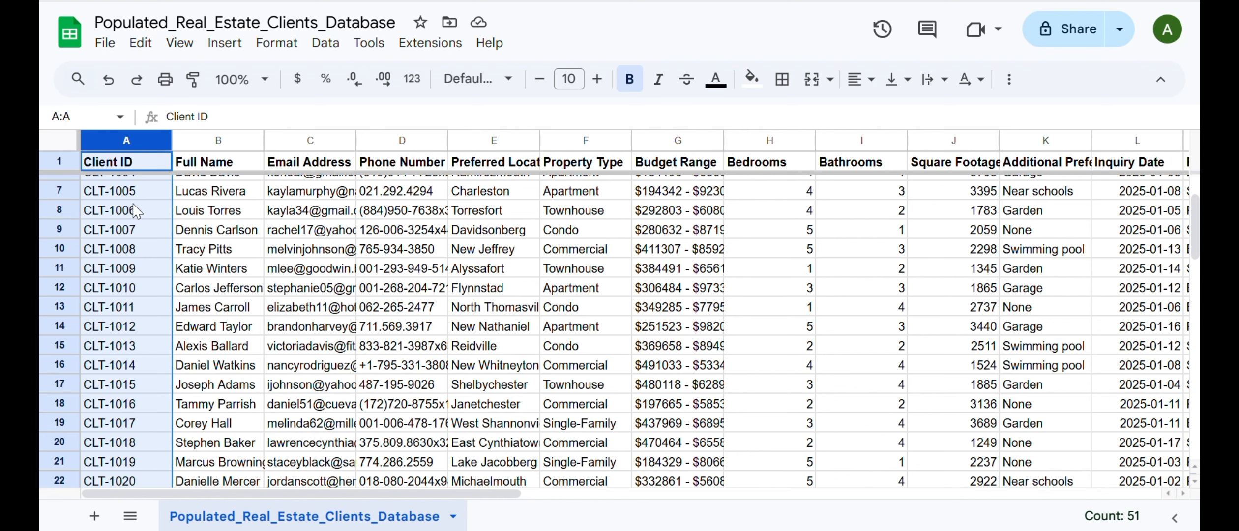
scroll(137, 211, "down", 2)
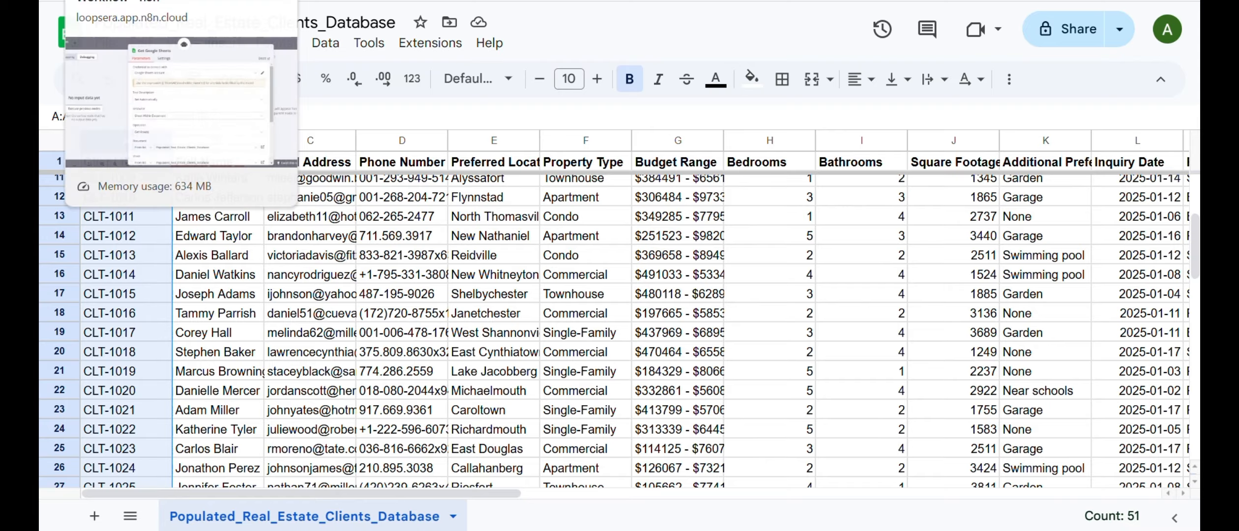
left_click(128, 1)
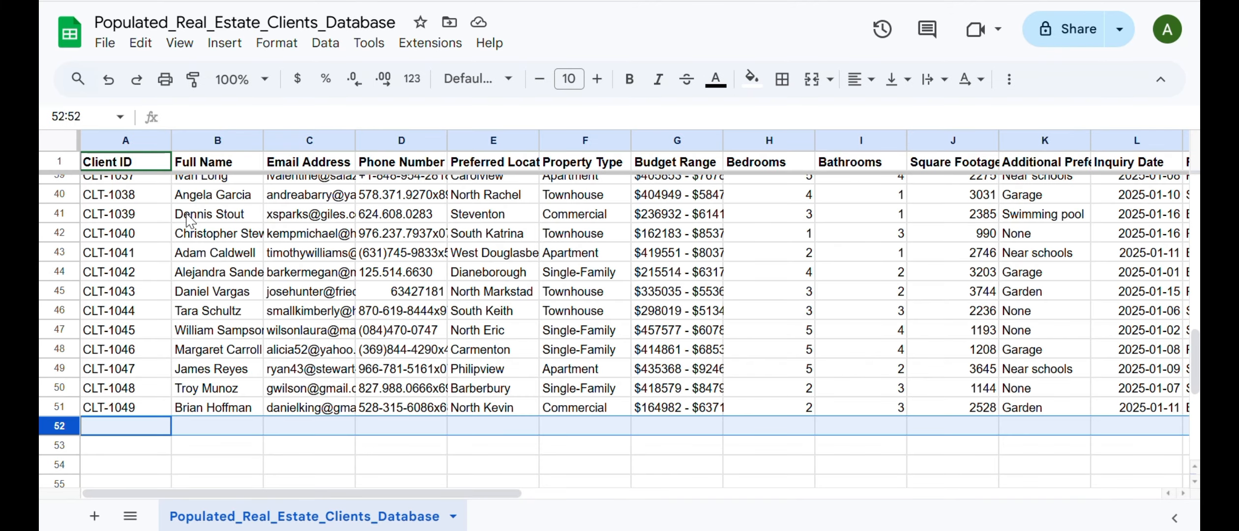
scroll(191, 221, "up", 5)
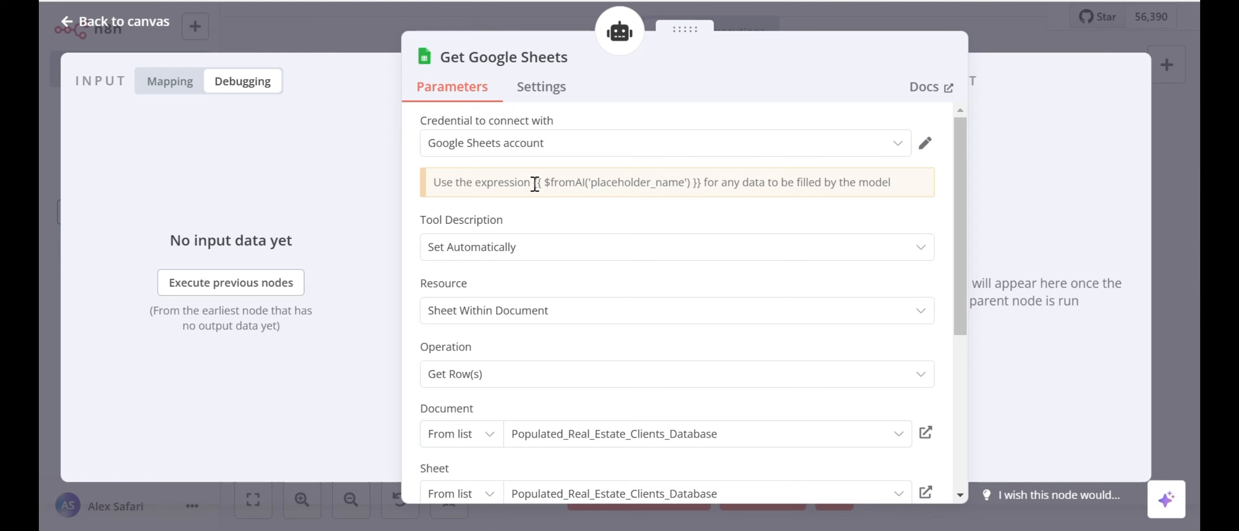
Look over the Get Google Sheets node's parameters and check its resource choices, keeping Sheet Within Document.
scroll(536, 187, "down", 2)
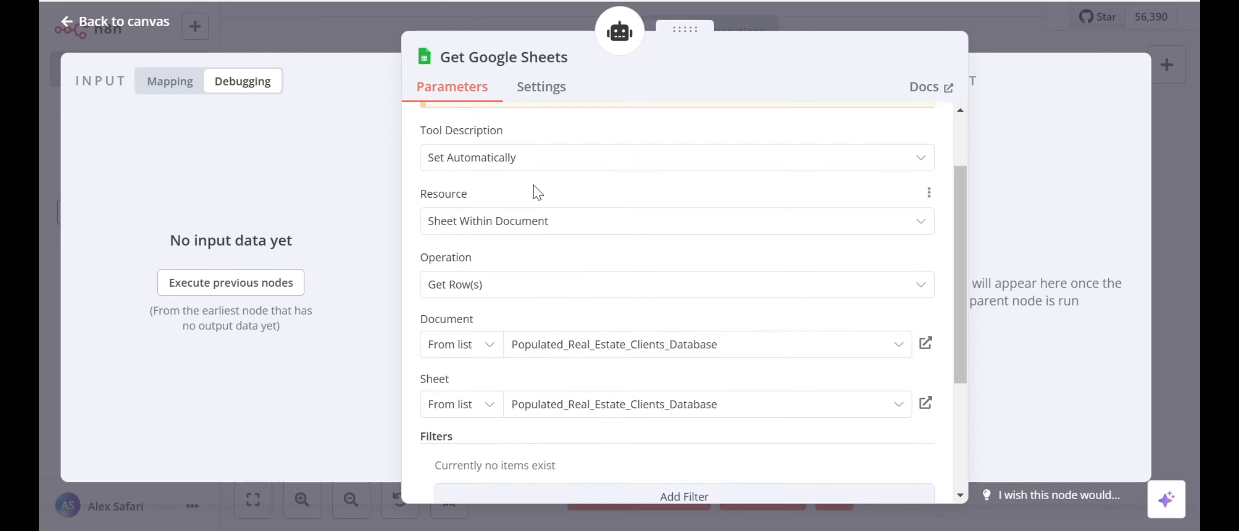
scroll(537, 192, "up", 2)
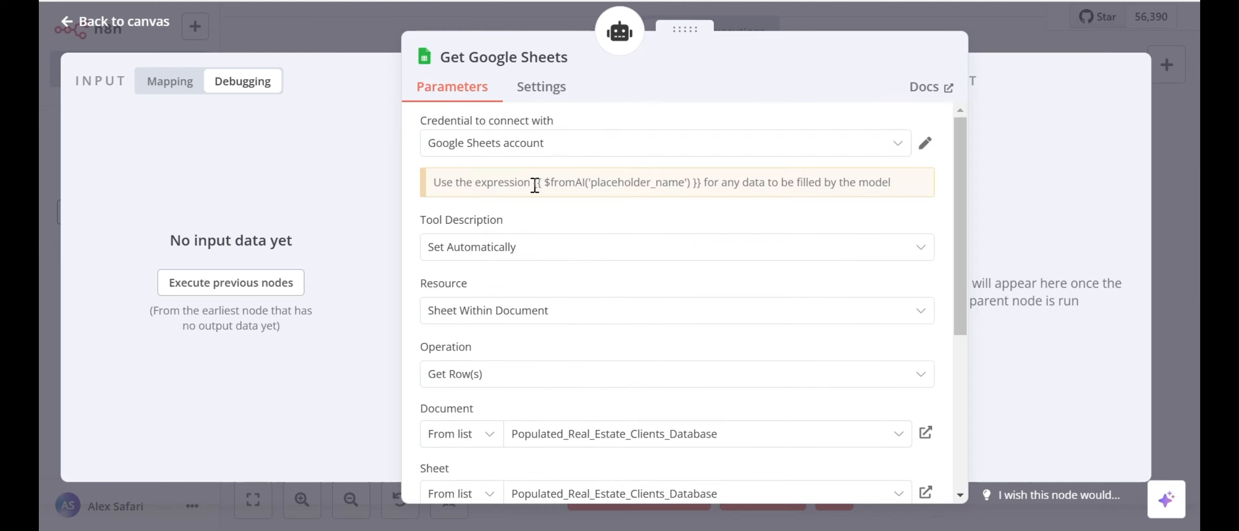
scroll(535, 187, "down", 4)
scroll(538, 192, "up", 2)
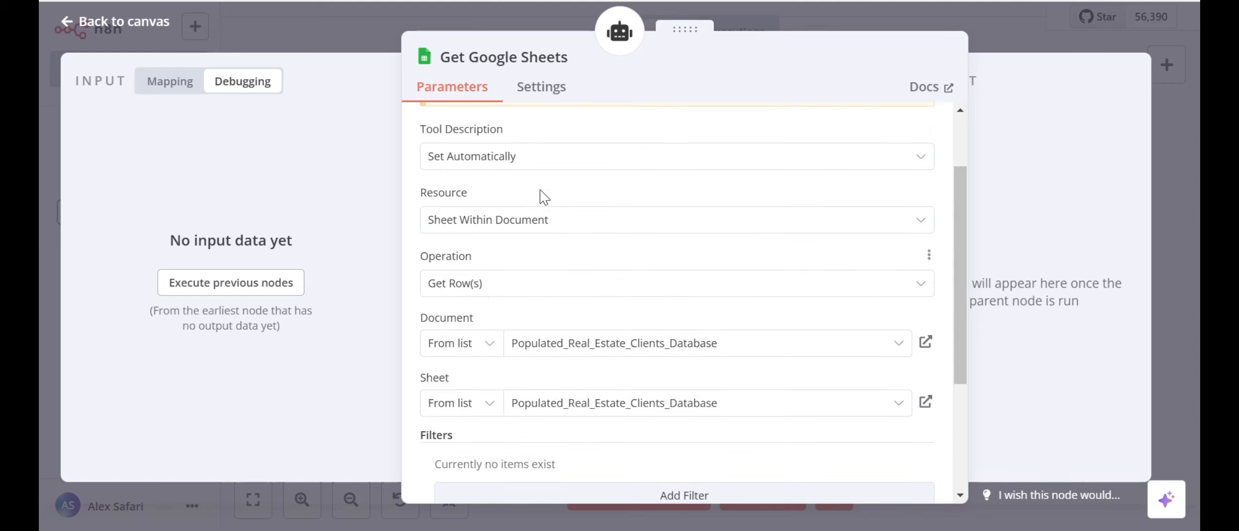
left_click(564, 226)
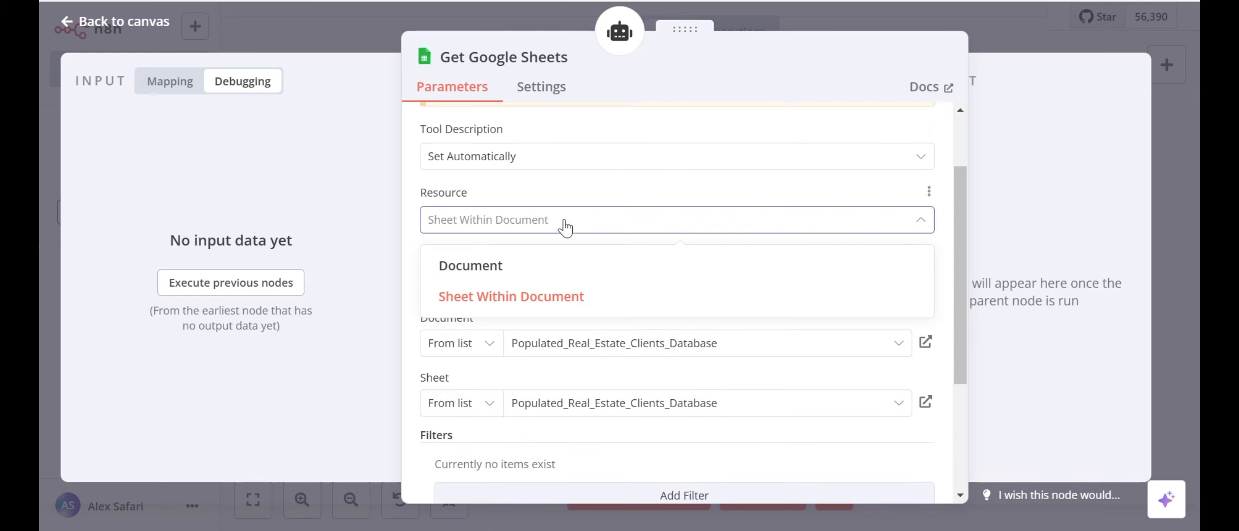
left_click(573, 310)
Check the Get Google Sheets node's operation, keeping Get Row(s), review its filters and options, and return to the canvas.
left_click(566, 289)
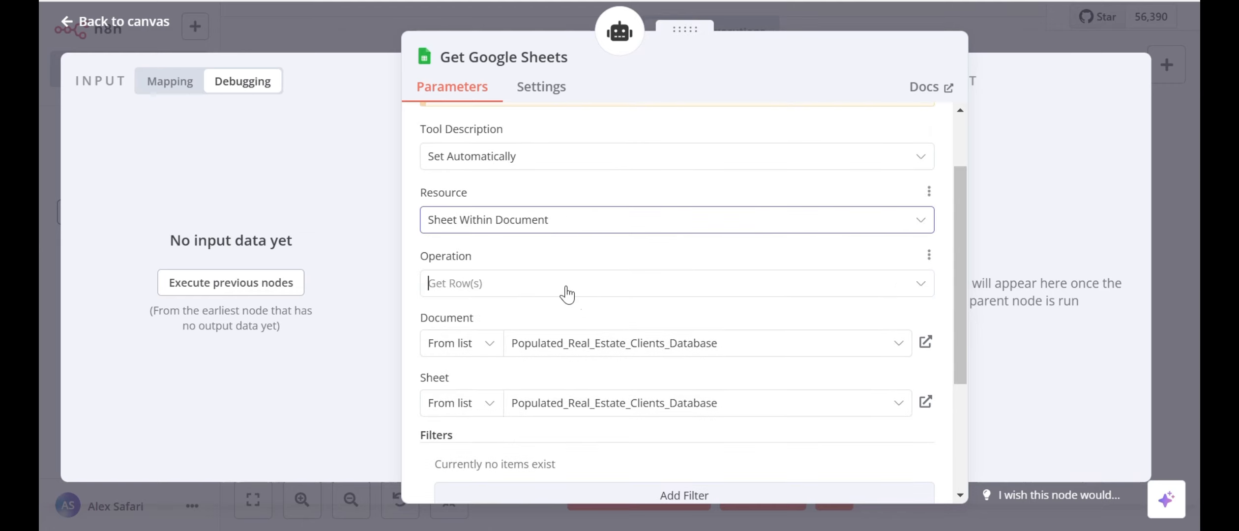
left_click(566, 294)
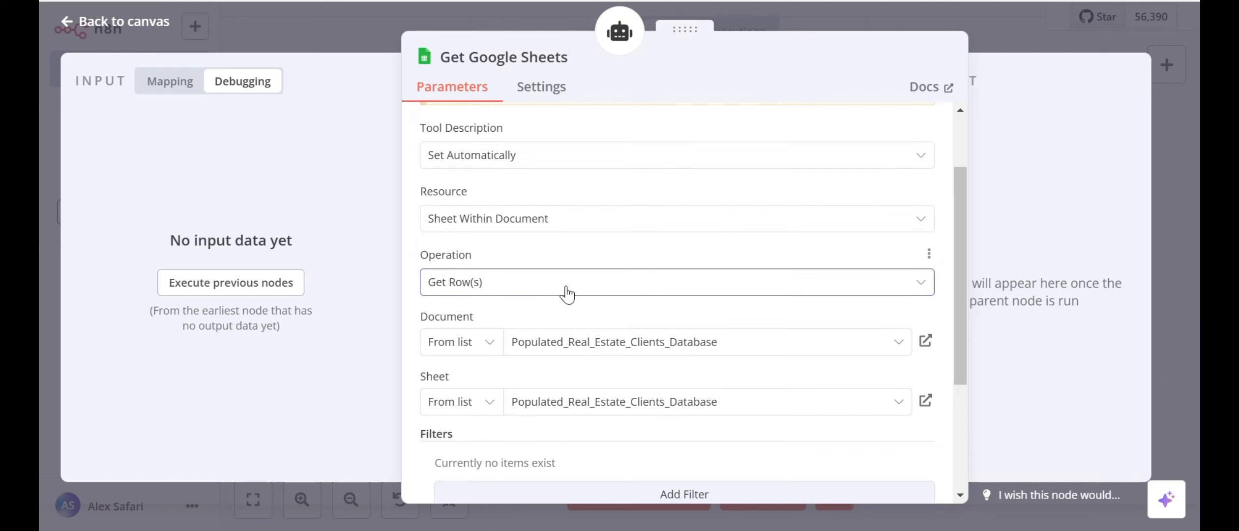
scroll(567, 294, "down", 3)
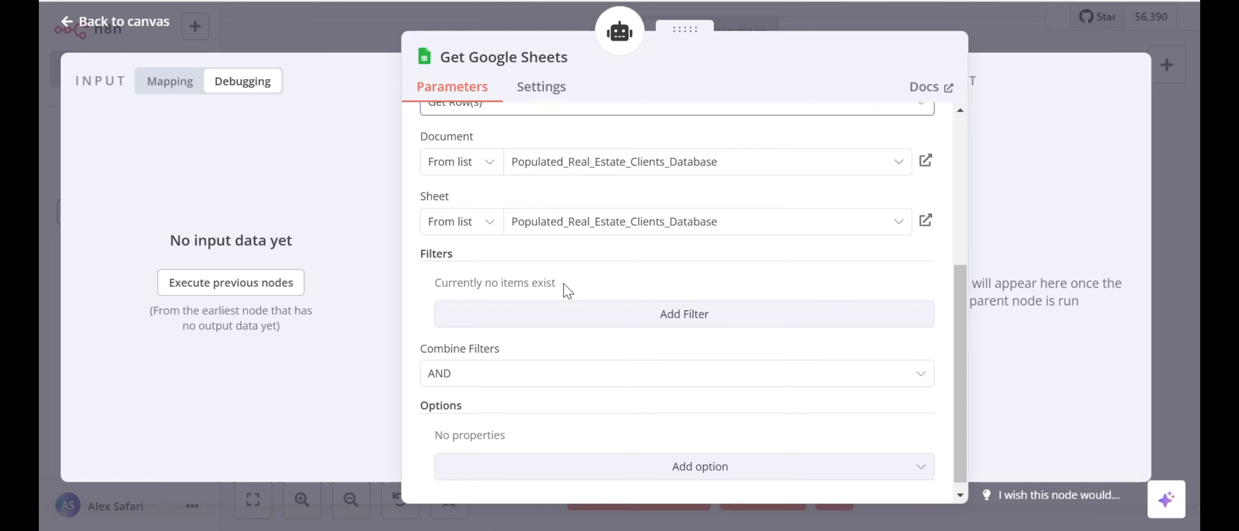
scroll(568, 291, "down", 1)
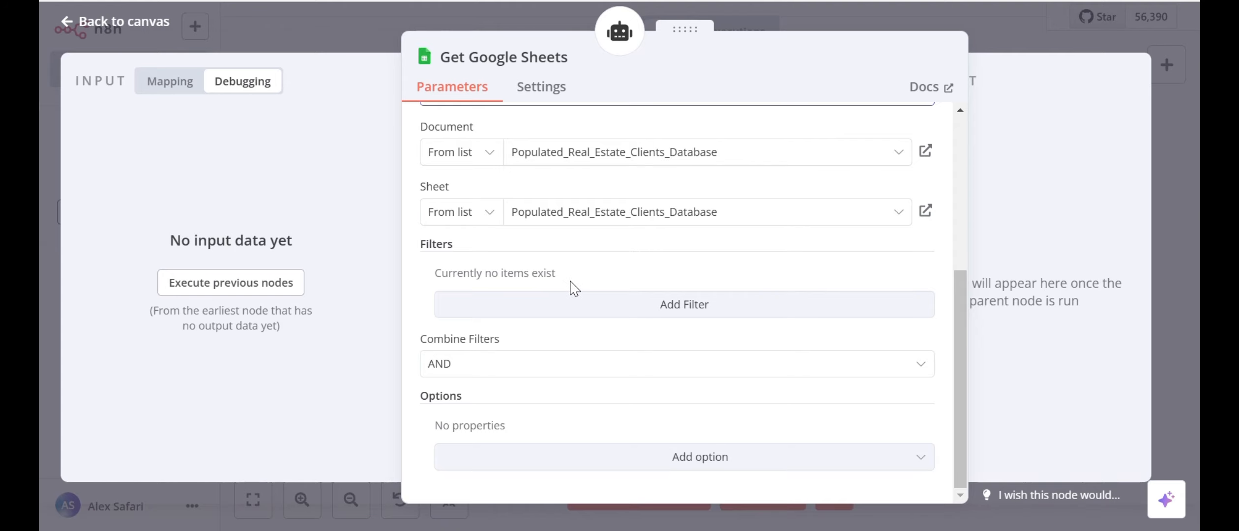
left_click(963, 21)
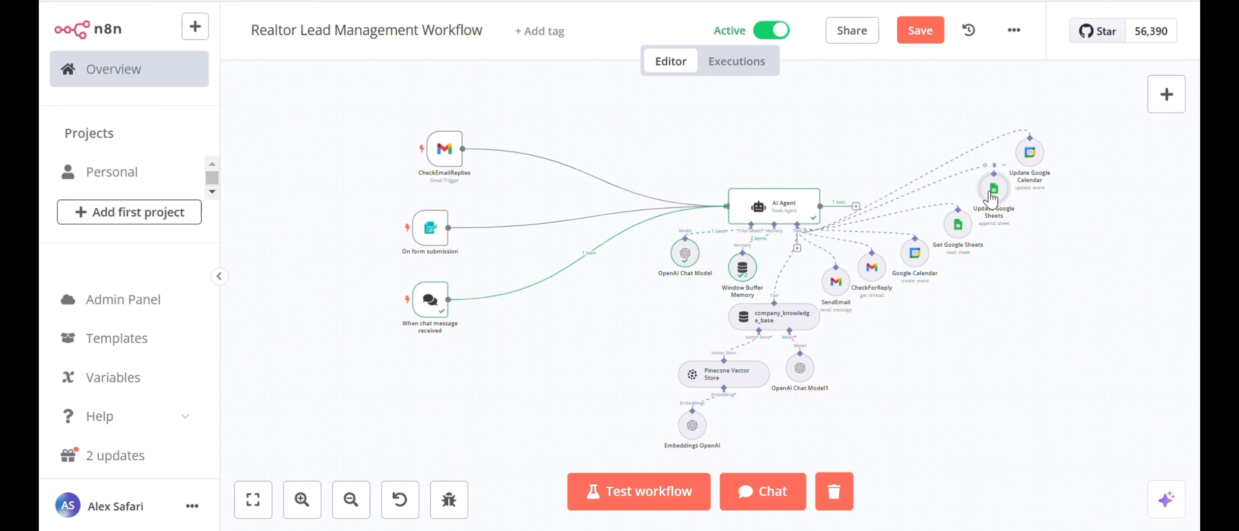
Open the Update Google Sheets node and check its operation choices, keeping Append Row.
double_click(991, 195)
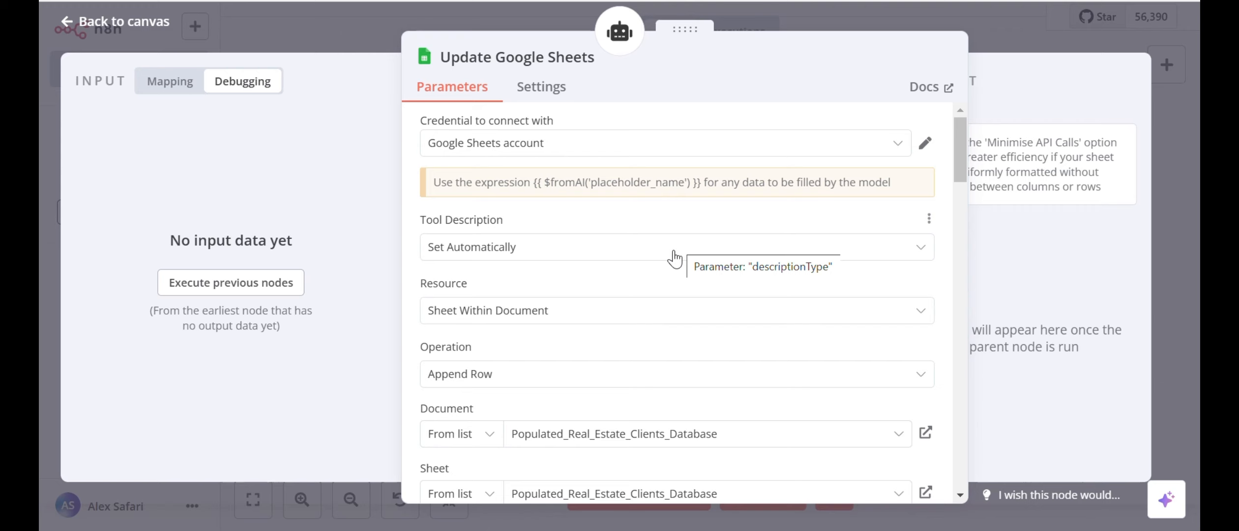
scroll(675, 257, "down", 2)
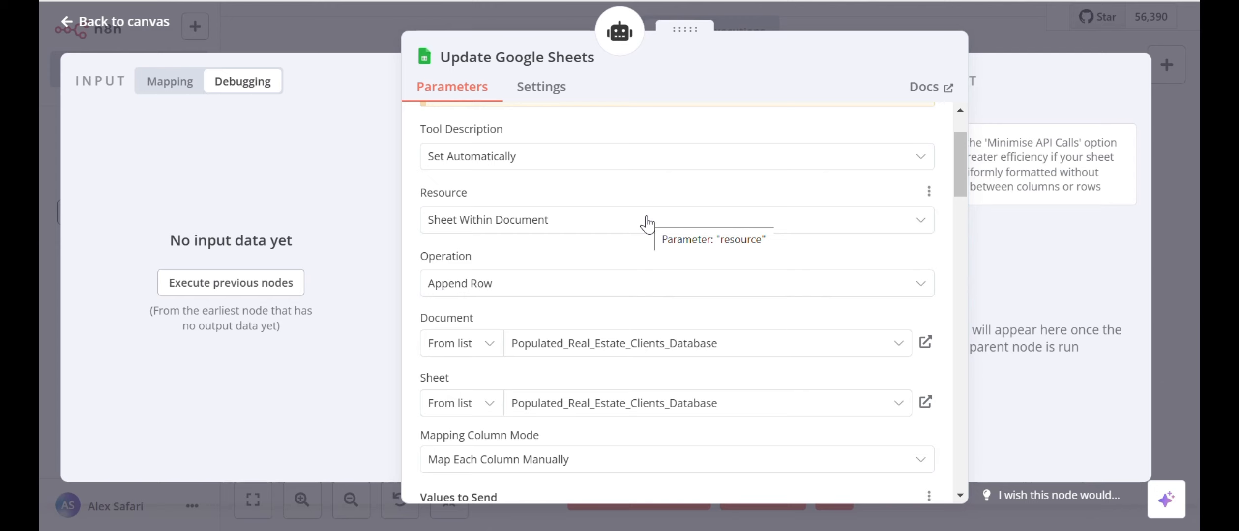
left_click(630, 291)
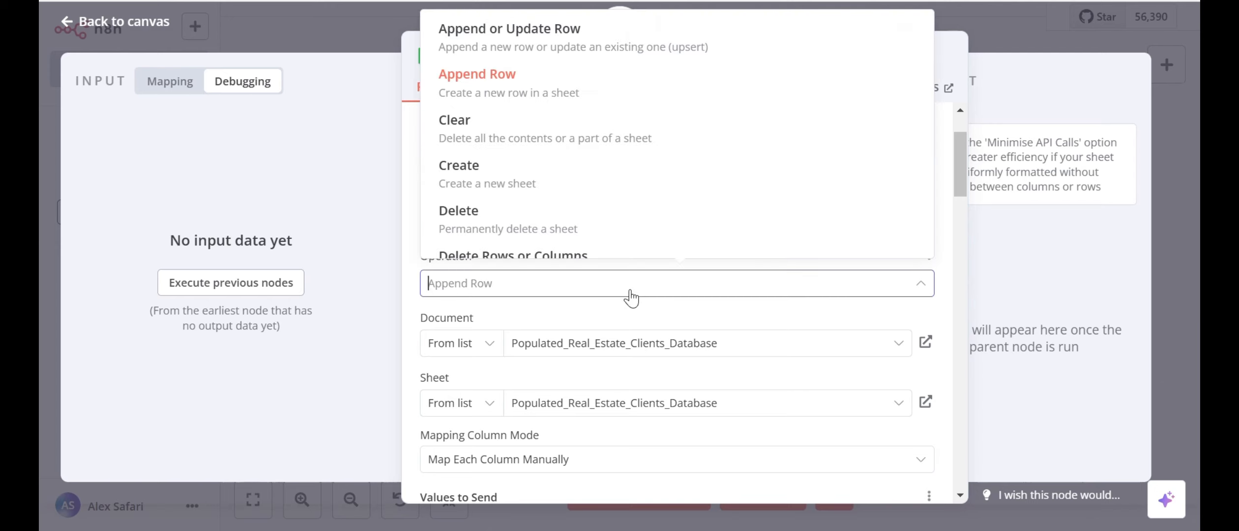
left_click(630, 294)
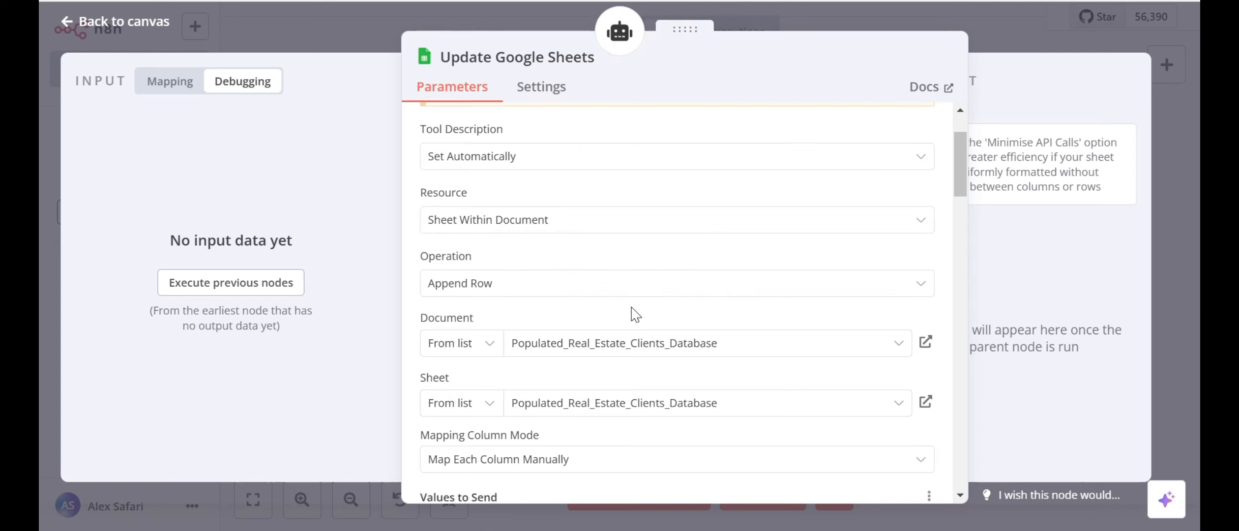
Review the Update Google Sheets node's manual column mapping and $fromAI values from Client ID through Matched Listing IDs, and return to the canvas.
scroll(634, 313, "down", 3)
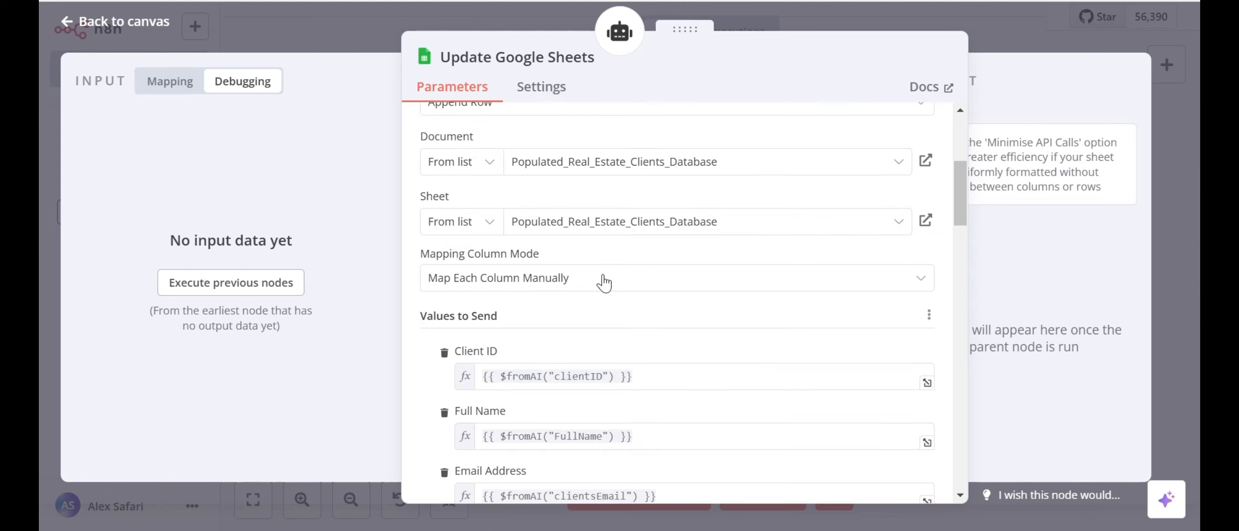
scroll(604, 282, "down", 3)
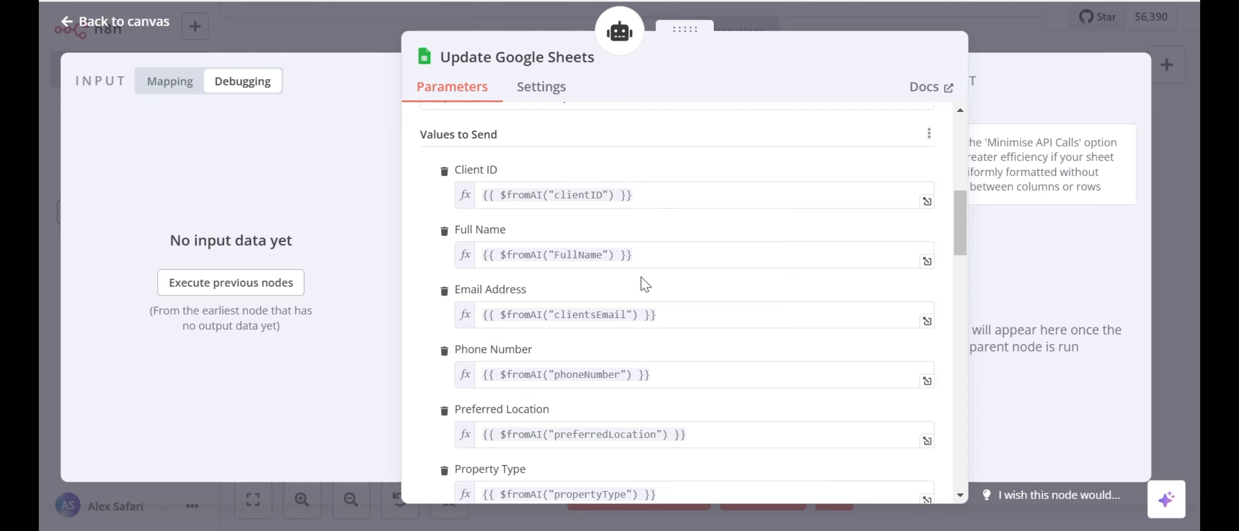
scroll(644, 280, "down", 4)
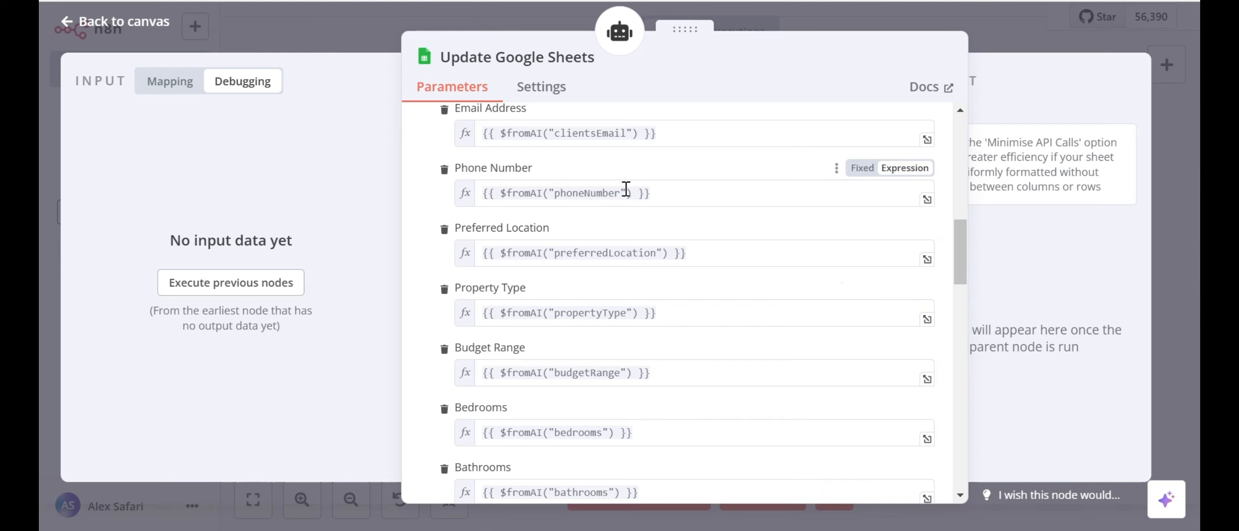
scroll(625, 196, "down", 9)
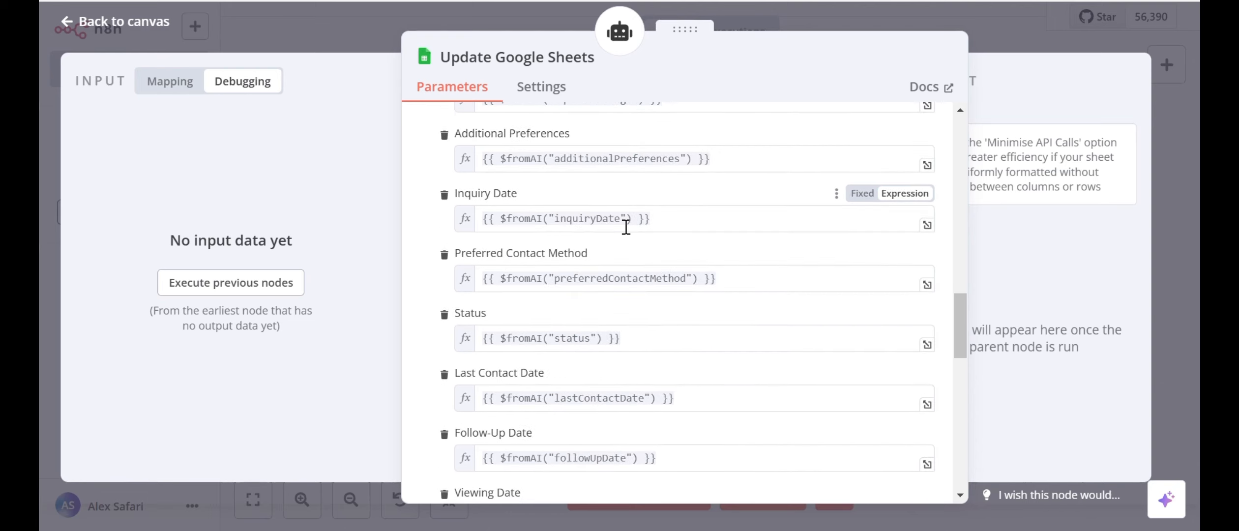
scroll(626, 227, "down", 3)
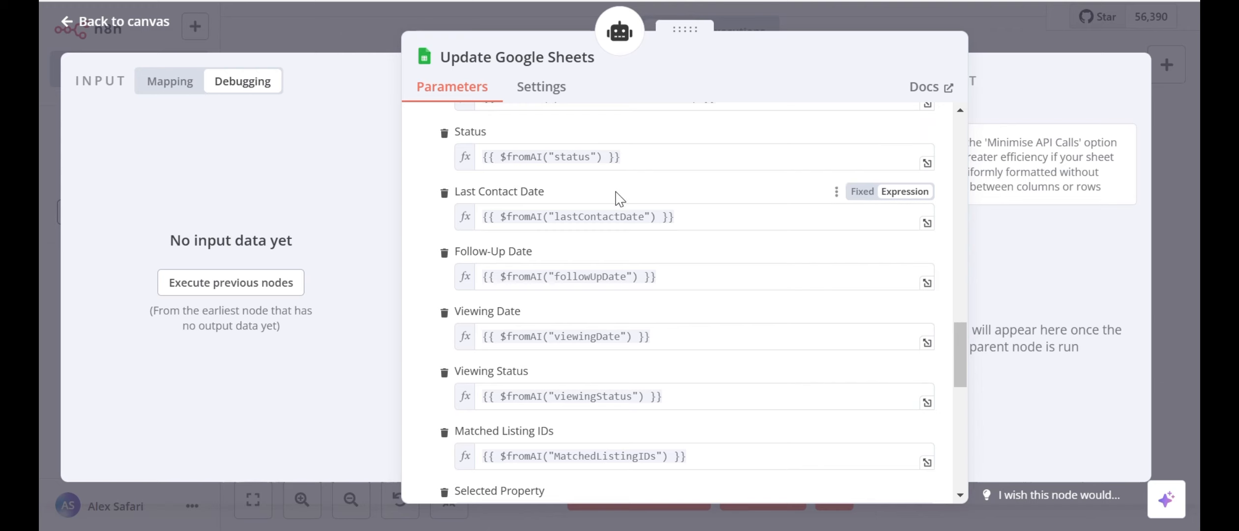
left_click(789, 19)
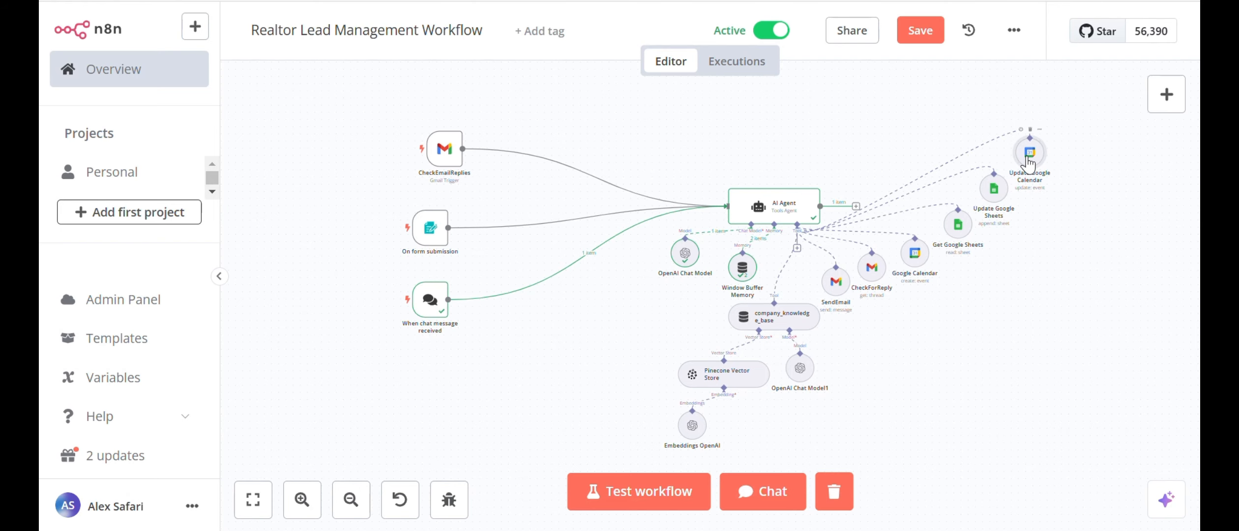
Open the Update Google Calendar node, look over its parameters, and check the resource setting, keeping Event.
double_click(1029, 154)
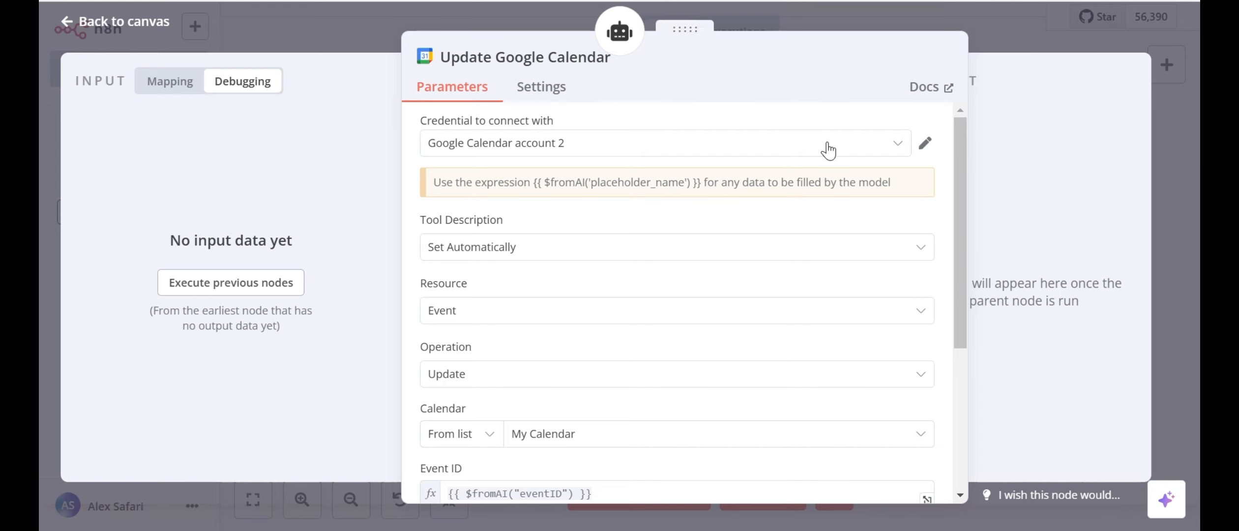
scroll(828, 150, "down", 4)
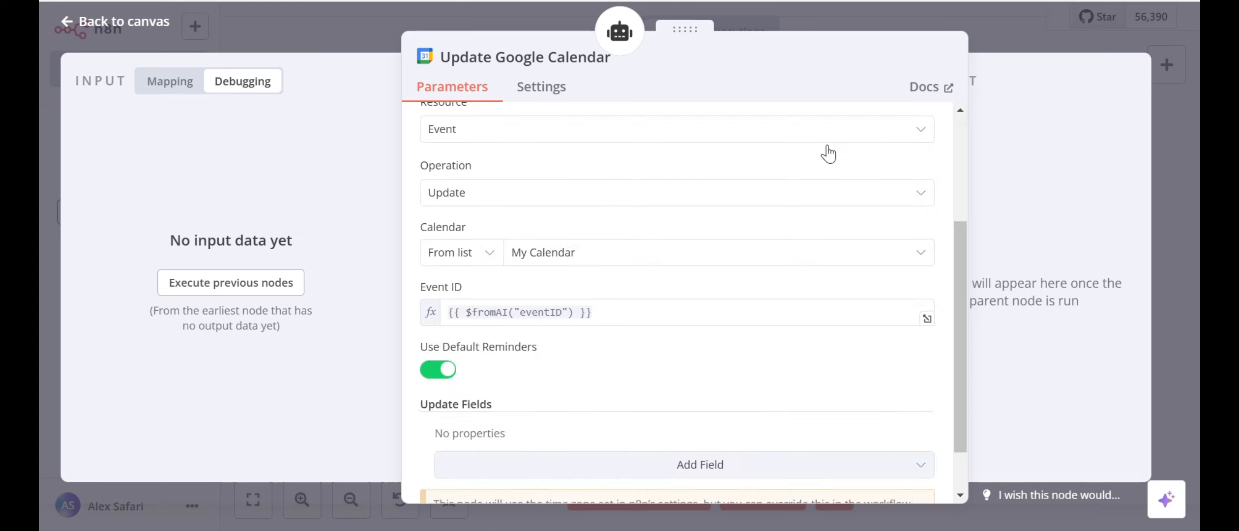
scroll(831, 152, "down", 1)
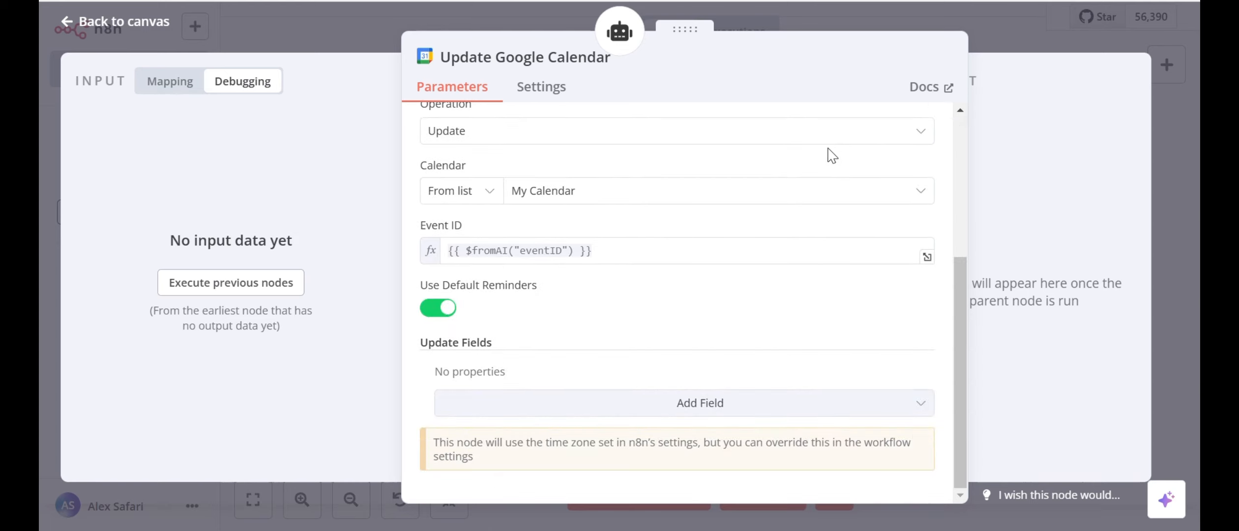
scroll(831, 156, "up", 3)
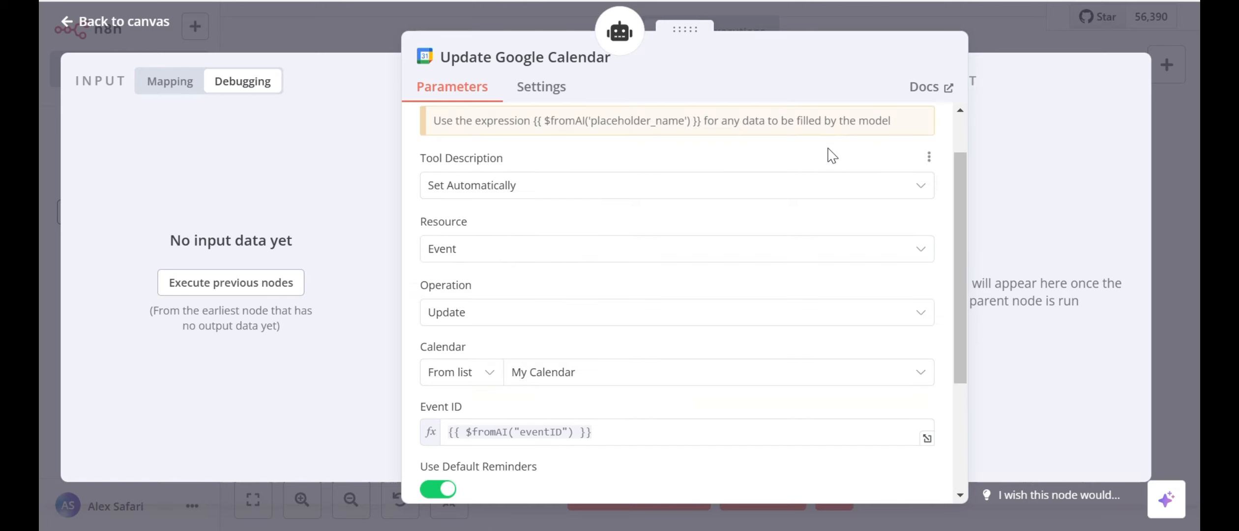
left_click(865, 250)
left_click(835, 216)
Check the Update Google Calendar node's available operations, keeping Update.
left_click(813, 317)
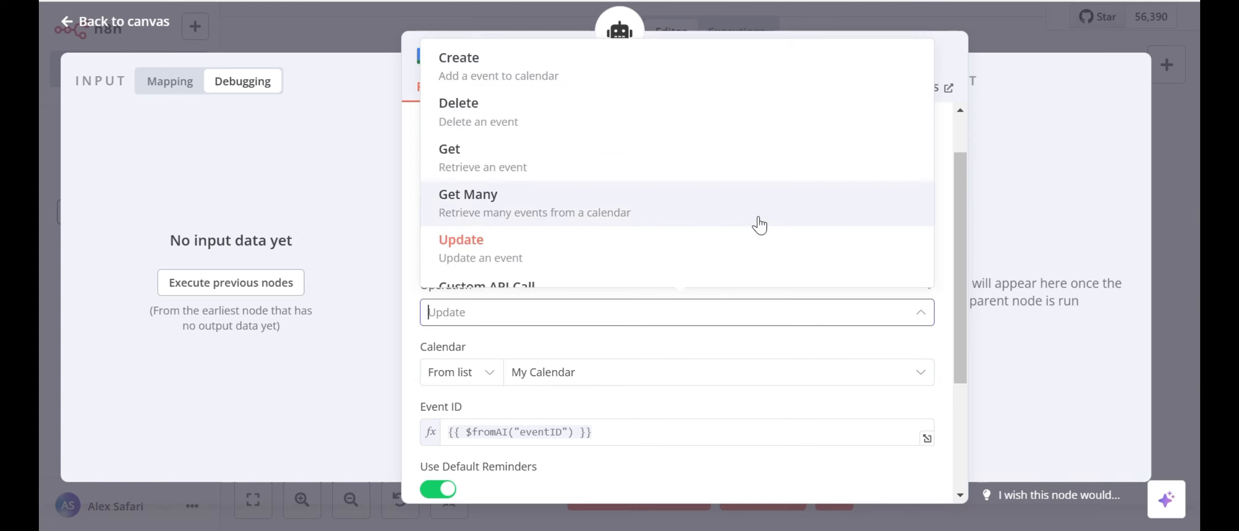
scroll(759, 225, "down", 1)
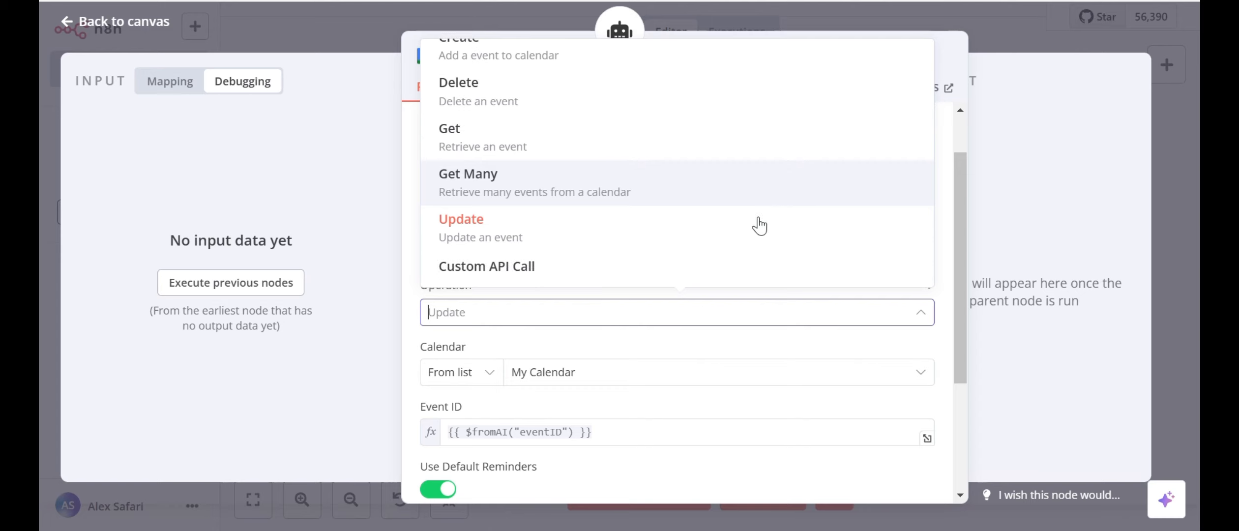
scroll(759, 225, "up", 1)
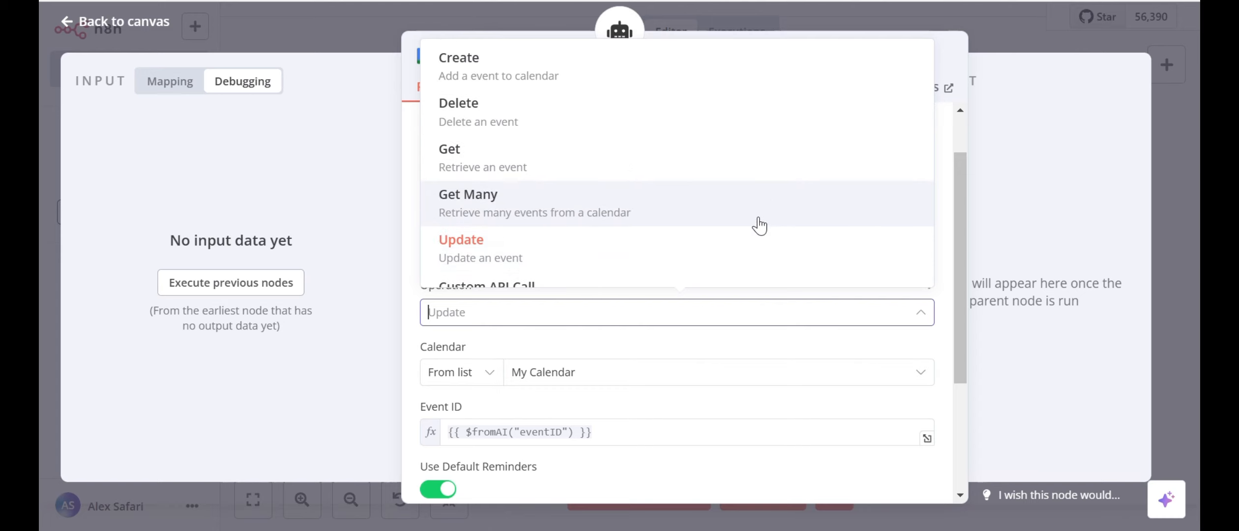
left_click(708, 257)
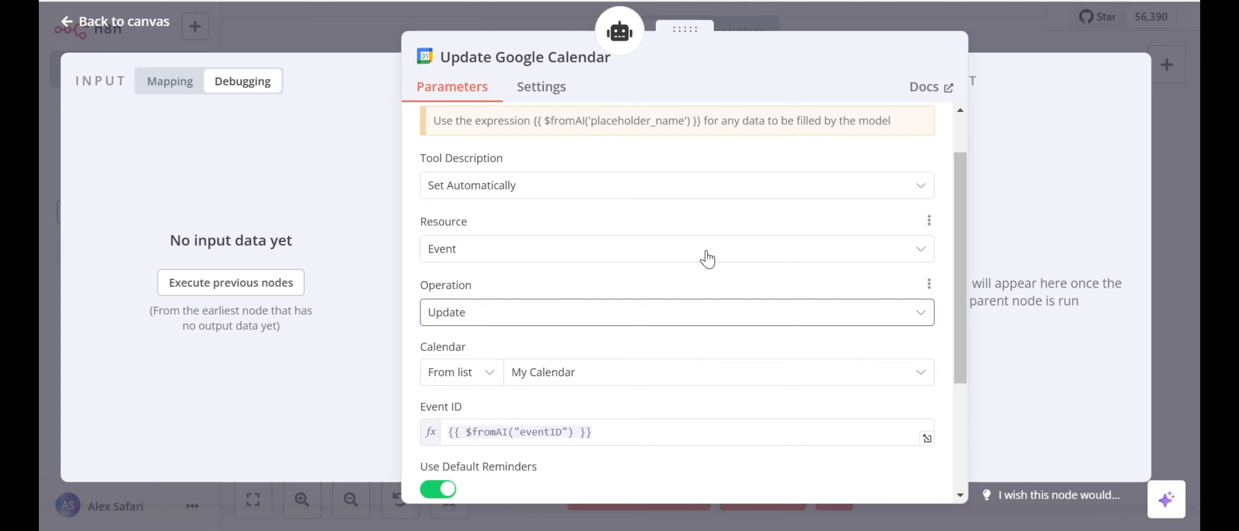
Review the Update Google Calendar node's calendar, event ID and reminder settings, keeping My Calendar, and return to the canvas.
scroll(708, 257, "down", 4)
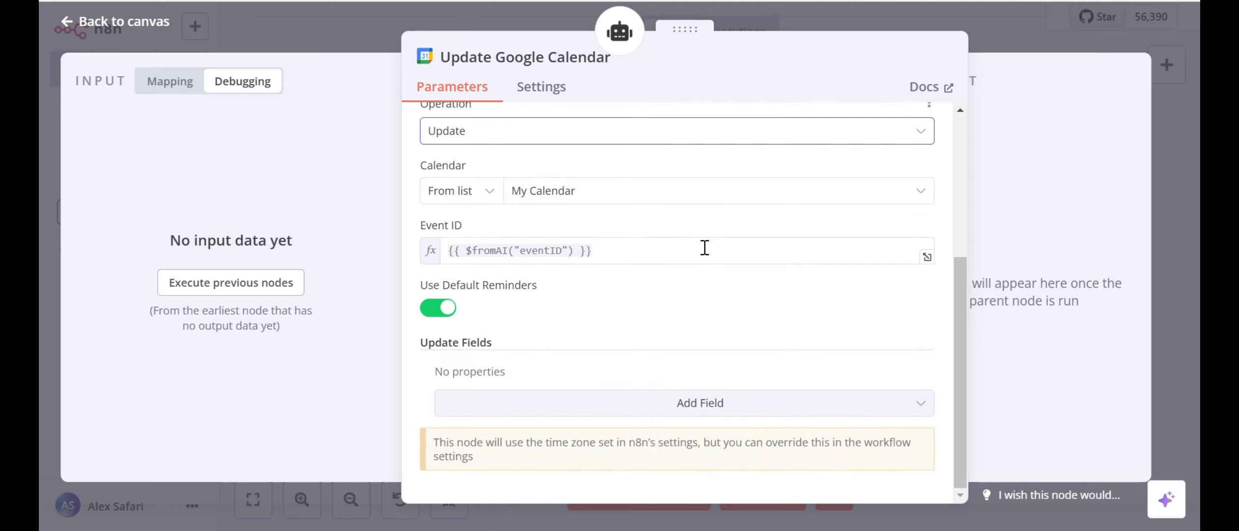
left_click(670, 192)
left_click(669, 187)
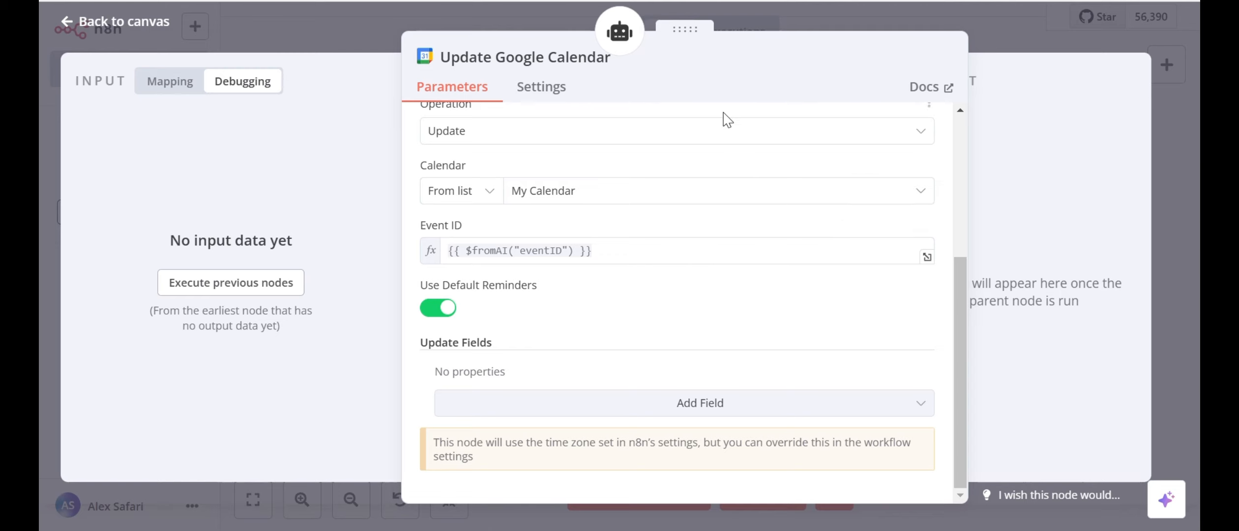
left_click(796, 15)
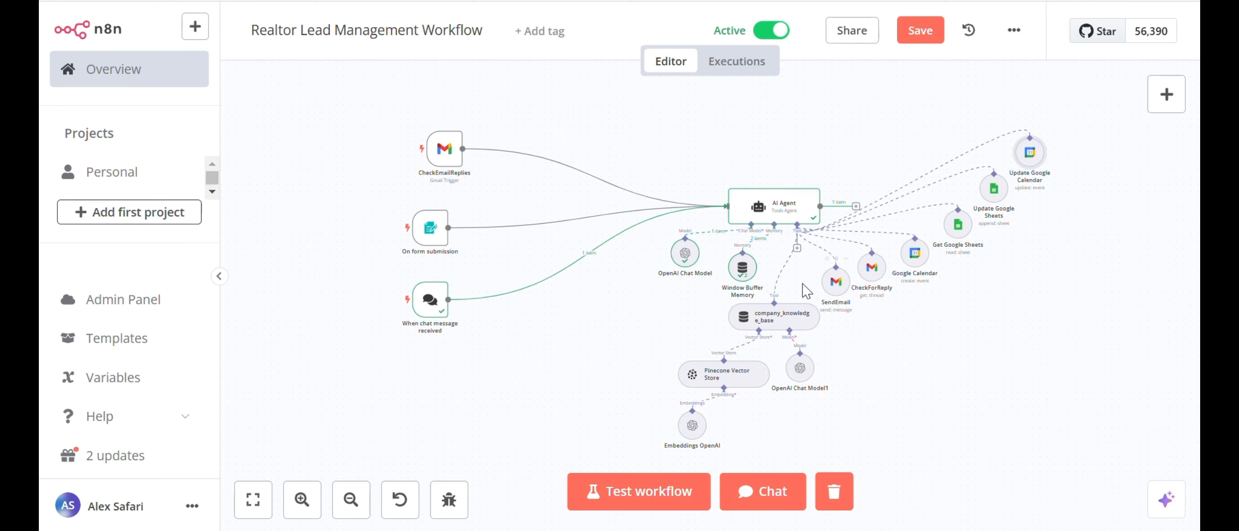
Open the When chat message received trigger, examine its parameters and output, and return to the canvas.
double_click(431, 301)
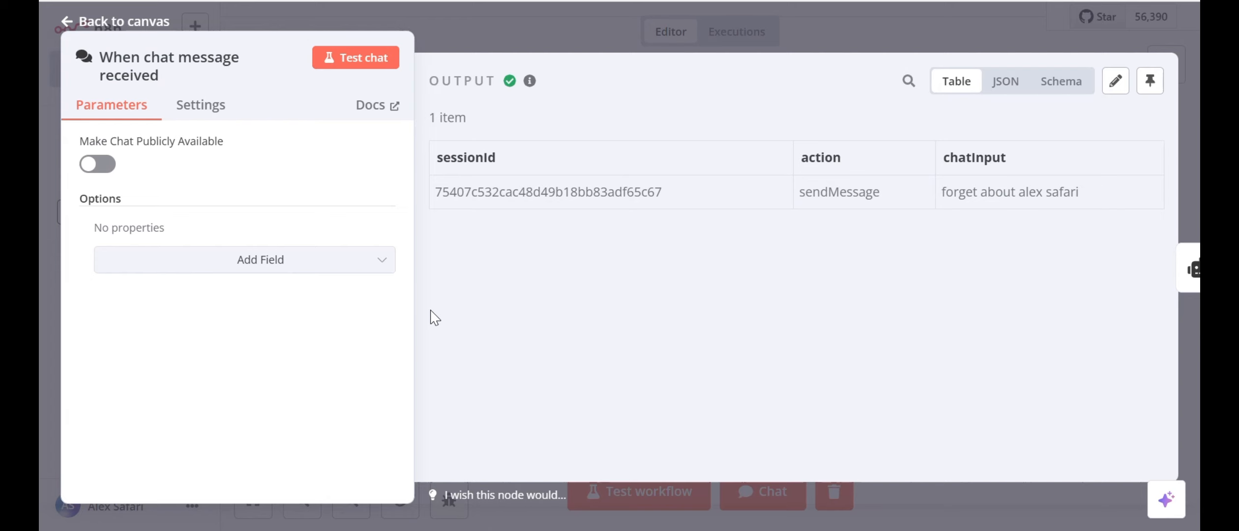
left_click(513, 20)
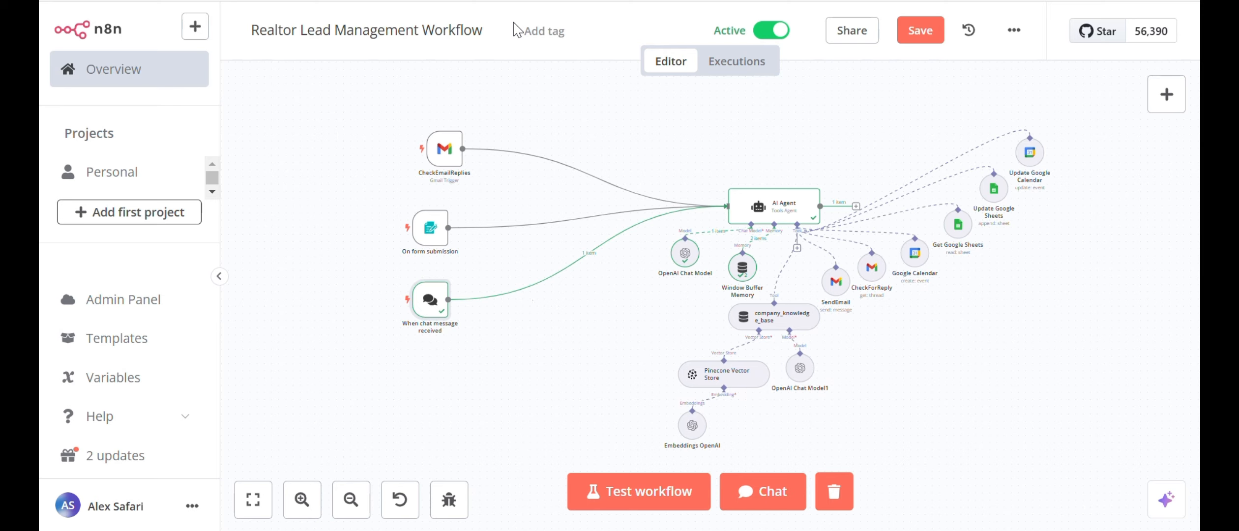
mouse_move(463, 323)
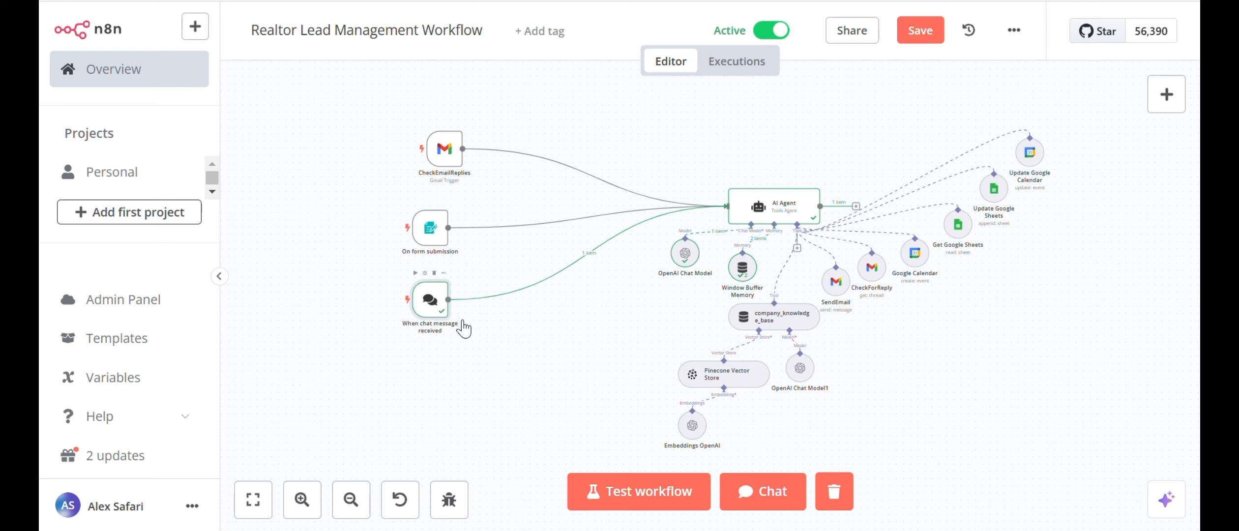